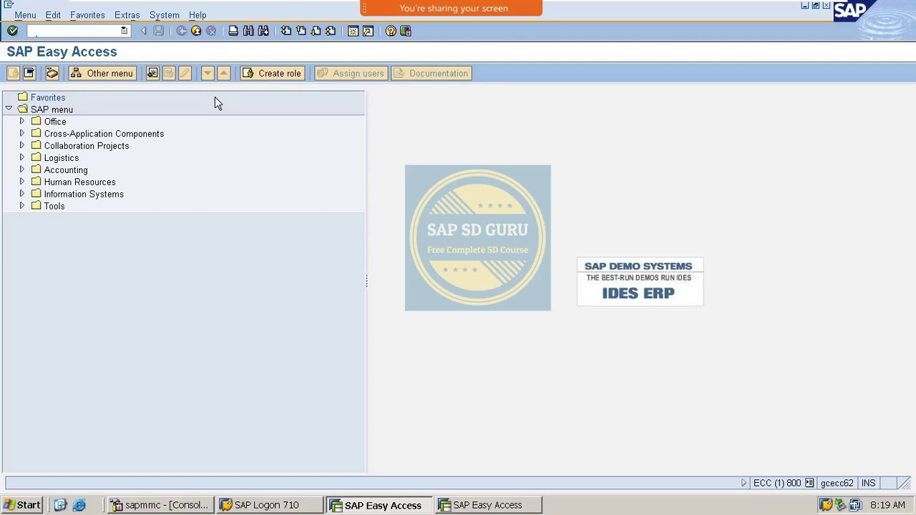
Step: Start creating a sales order in VA01 with order type FD for sales area B100/B1/B1
{"action": "type", "text": "va01"}
{"action": "key", "text": "Return"}
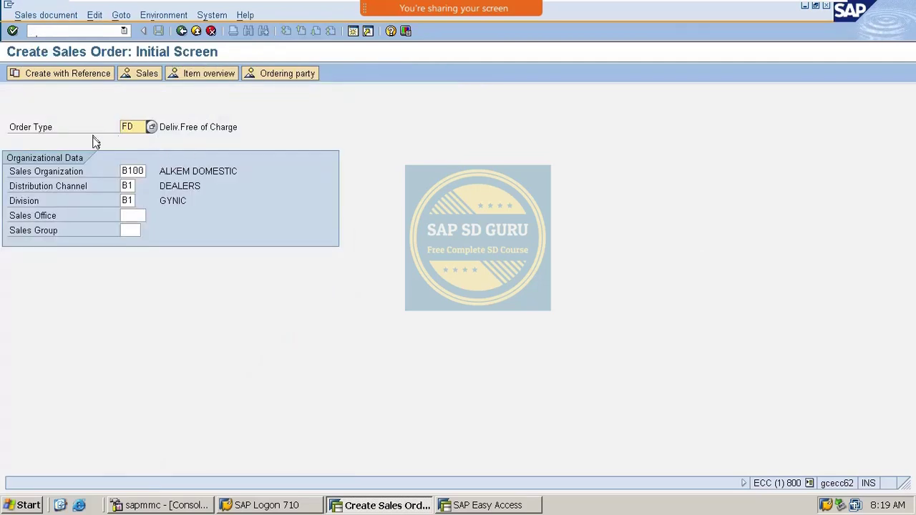
{"action": "left_click_drag", "start_coordinate": [138, 129], "coordinate": [98, 131]}
{"action": "key", "text": "Return"}
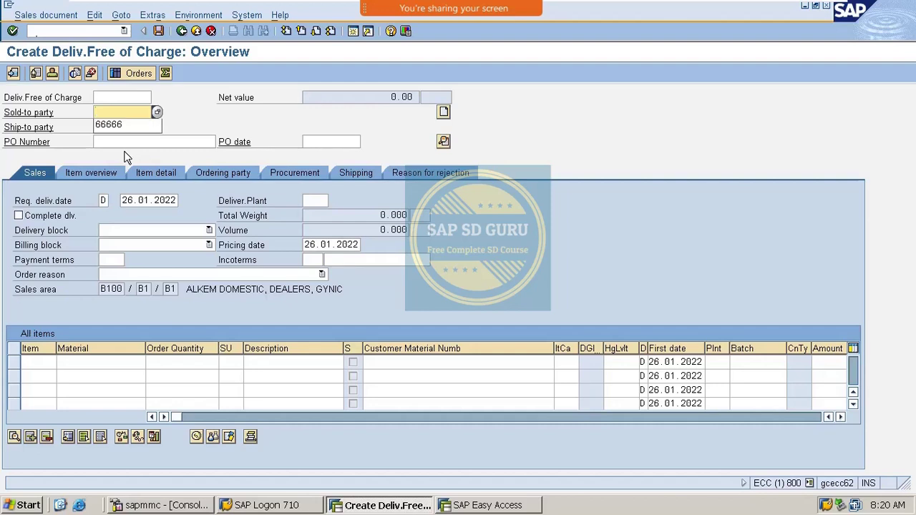
Step: Enter the customer's number as sold-to party of the free-of-charge delivery order and confirm it
{"action": "key", "text": "Down"}
{"action": "key", "text": "Return"}
{"action": "key", "text": "Return"}
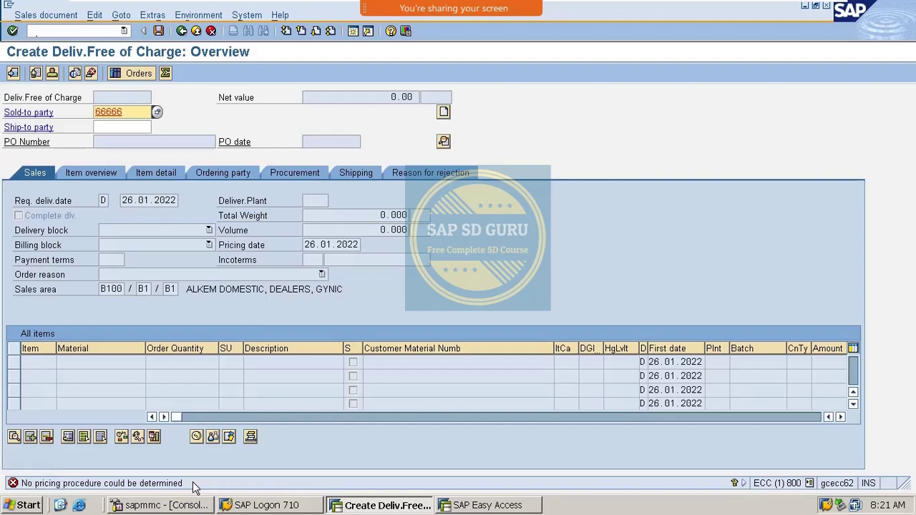
Step: Open pricing procedure determination (OVKK) and position the list at sales organization B100, distribution channel B1, division B1
{"action": "left_click", "coordinate": [78, 32]}
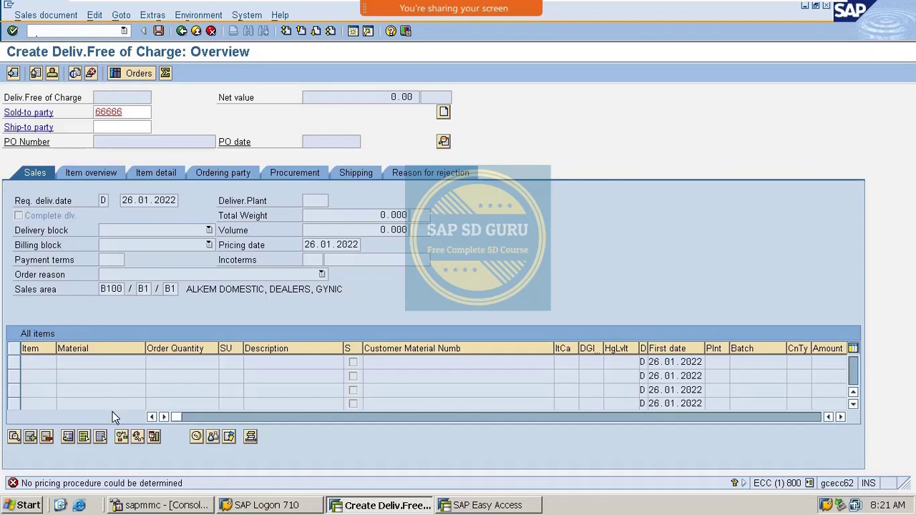
{"action": "type", "text": "/novkk"}
{"action": "key", "text": "Return"}
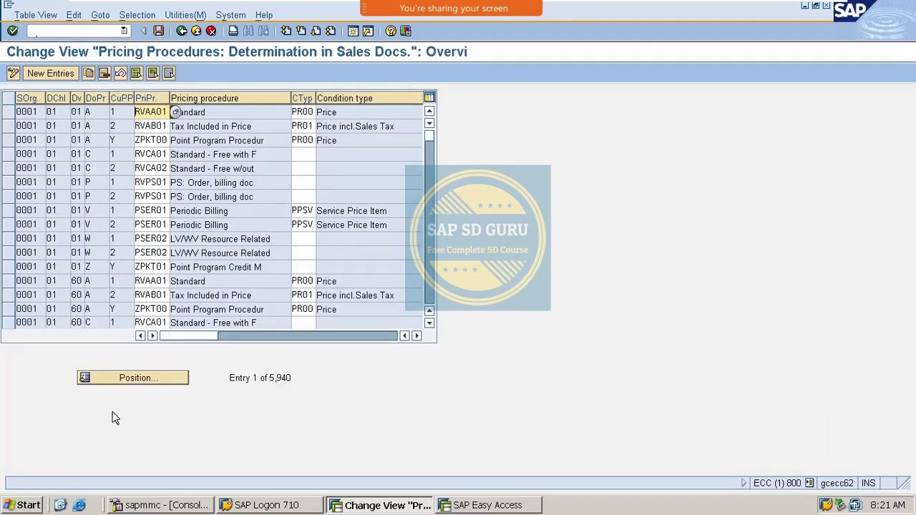
{"action": "left_click", "coordinate": [170, 380]}
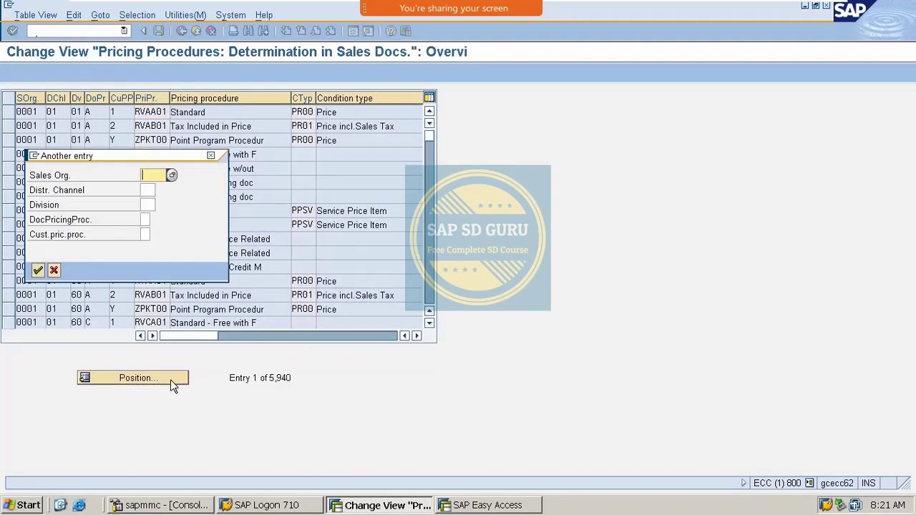
{"action": "type", "text": "b100"}
{"action": "key", "text": "Tab"}
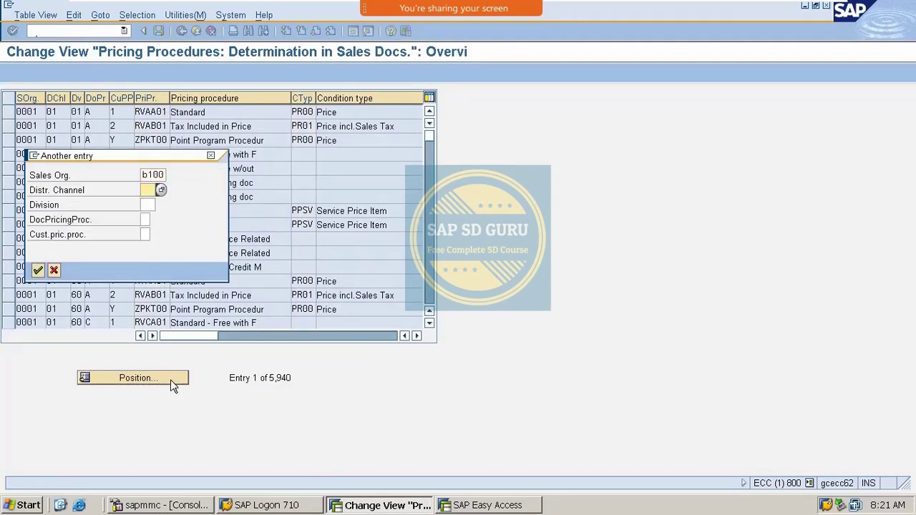
{"action": "type", "text": "b1"}
{"action": "key", "text": "Tab"}
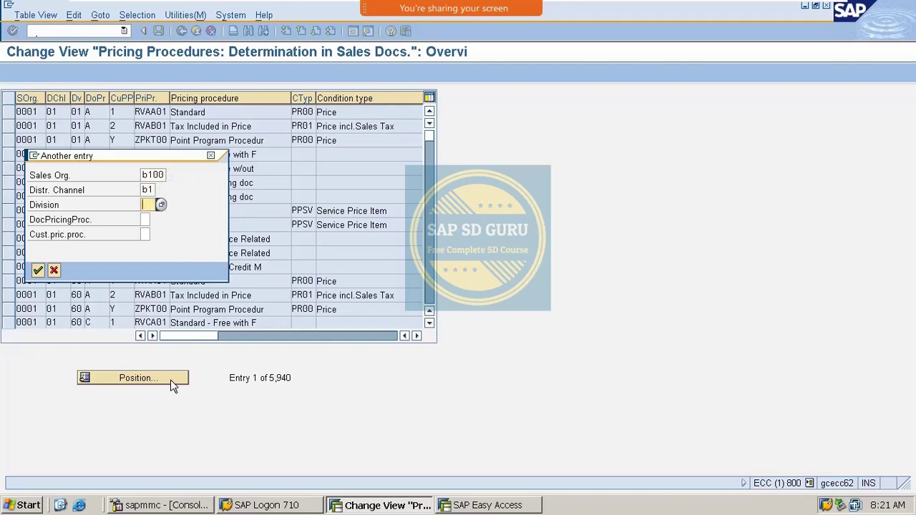
{"action": "type", "text": "b1"}
{"action": "key", "text": "Tab"}
{"action": "key", "text": "Return"}
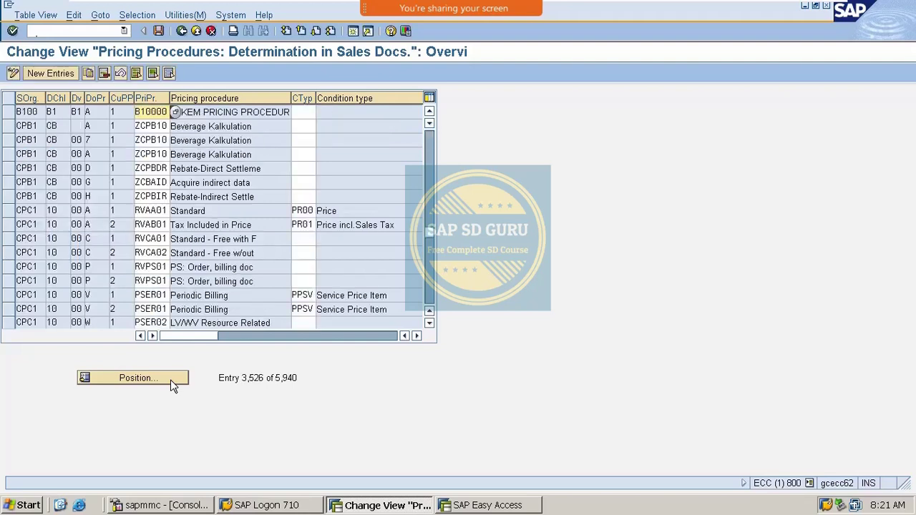
Step: Examine the B100/B1/B1 entry's division, document and customer pricing procedure keys, and assigned pricing procedure
{"action": "left_click", "coordinate": [9, 113]}
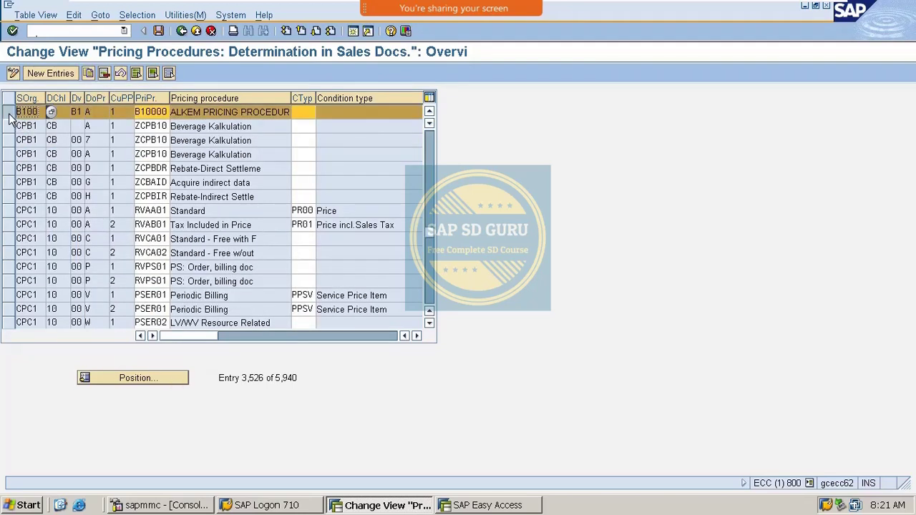
{"action": "left_click", "coordinate": [75, 111]}
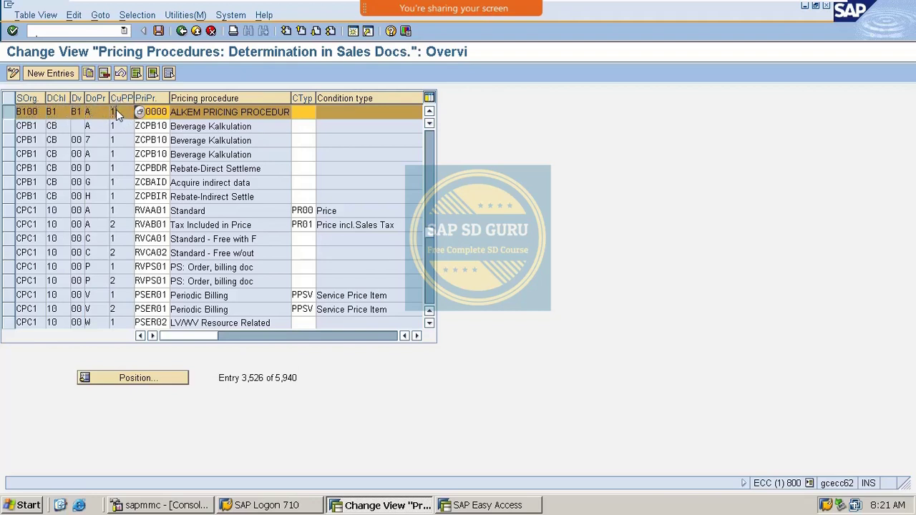
{"action": "left_click", "coordinate": [143, 111]}
{"action": "left_click", "coordinate": [161, 113]}
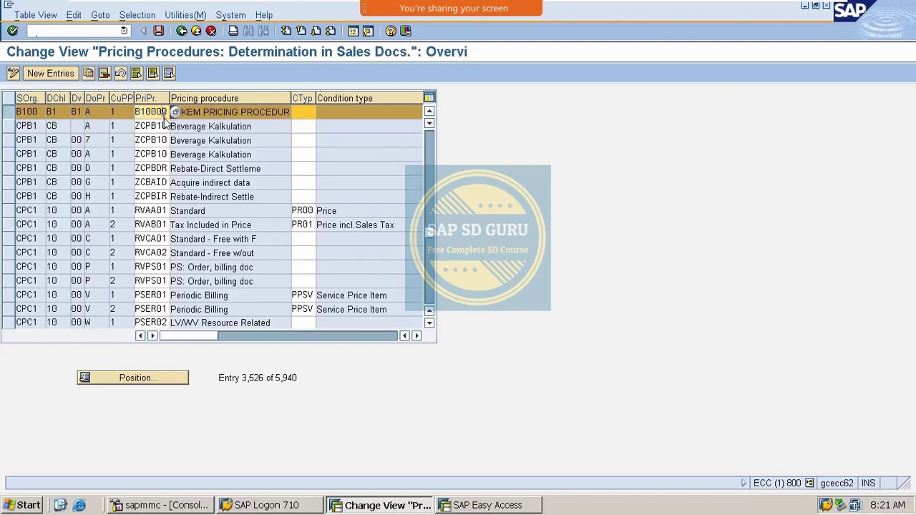
Step: Open the sales order type maintenance (VOV8) in a new session
{"action": "left_click", "coordinate": [98, 31]}
{"action": "type", "text": "/o"}
{"action": "type", "text": "v/08"}
{"action": "key", "text": "Return"}
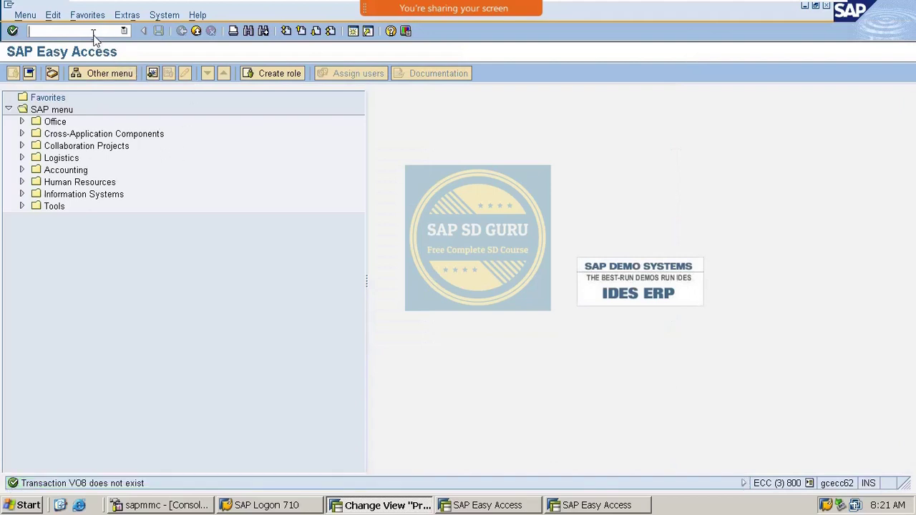
{"action": "type", "text": "vov8"}
{"action": "key", "text": "Return"}
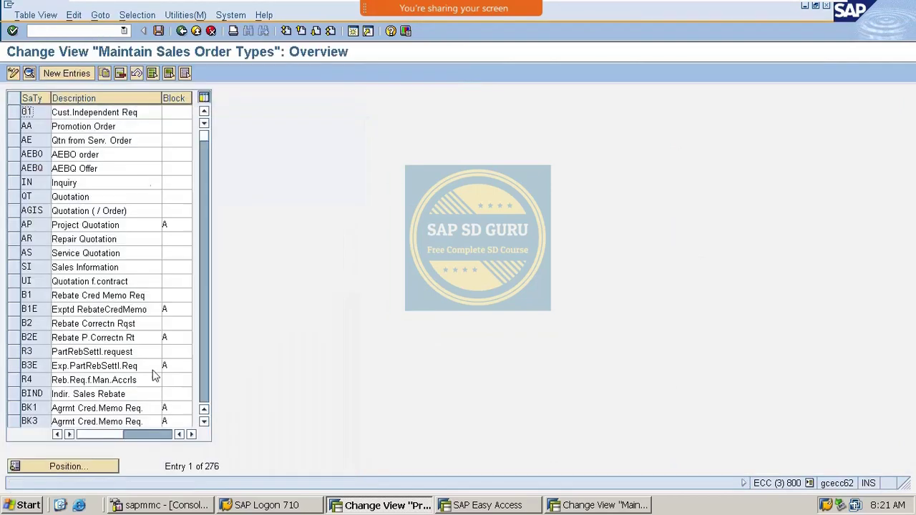
{"action": "left_click", "coordinate": [80, 466]}
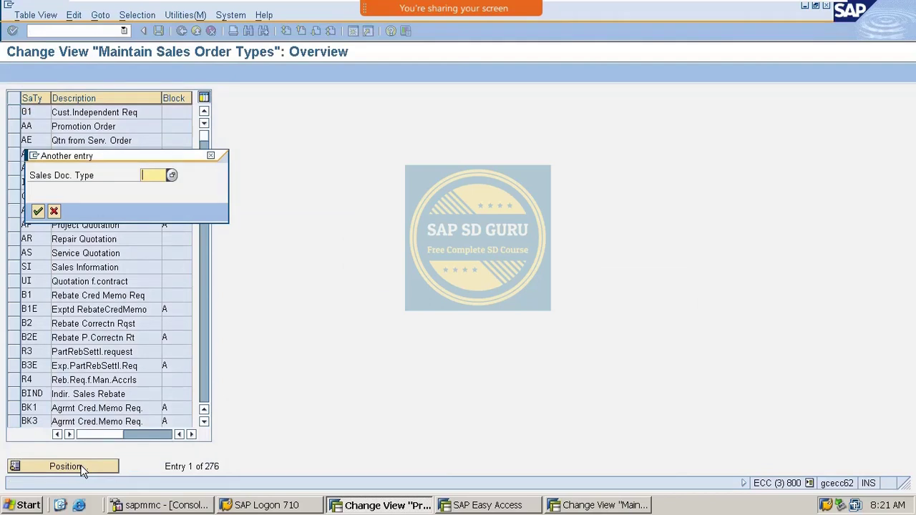
{"action": "type", "text": "CR"}
{"action": "key", "text": "Return"}
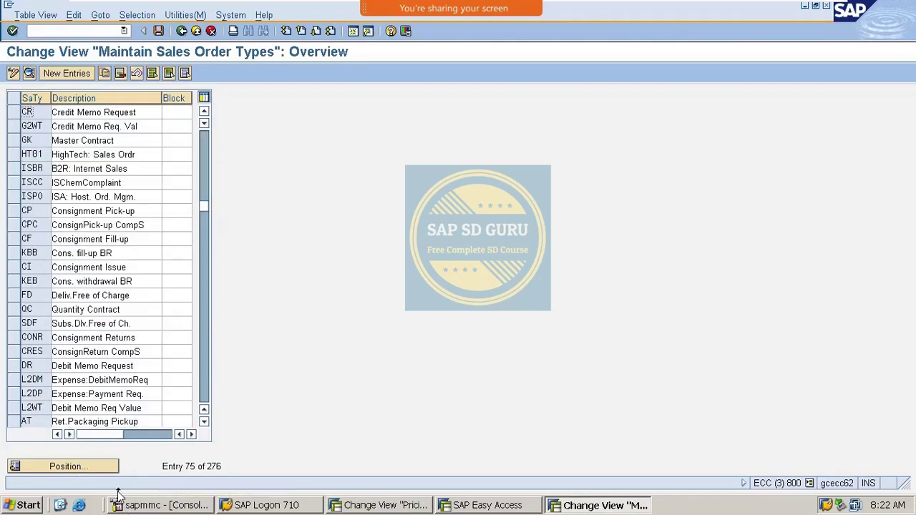
Step: Find sales document type FD, open its details and check its document pricing procedure
{"action": "left_click", "coordinate": [110, 468]}
{"action": "type", "text": "fd"}
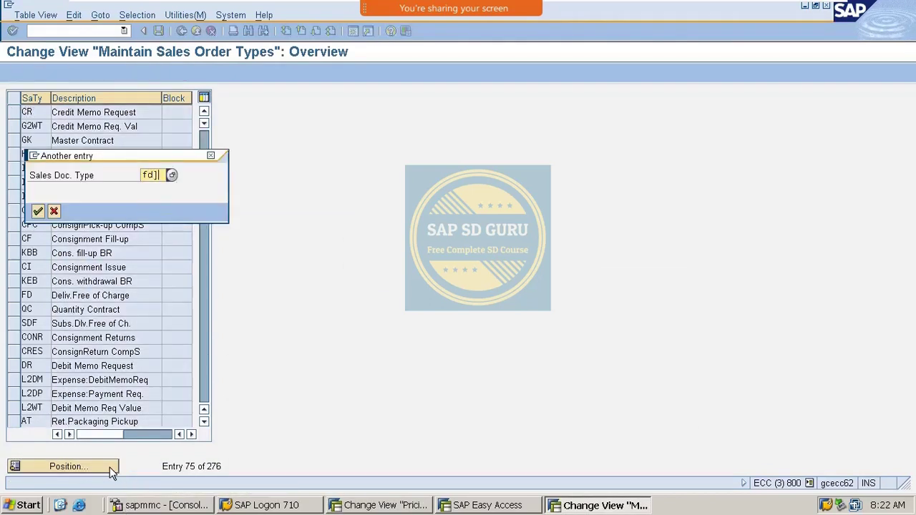
{"action": "key", "text": "Return"}
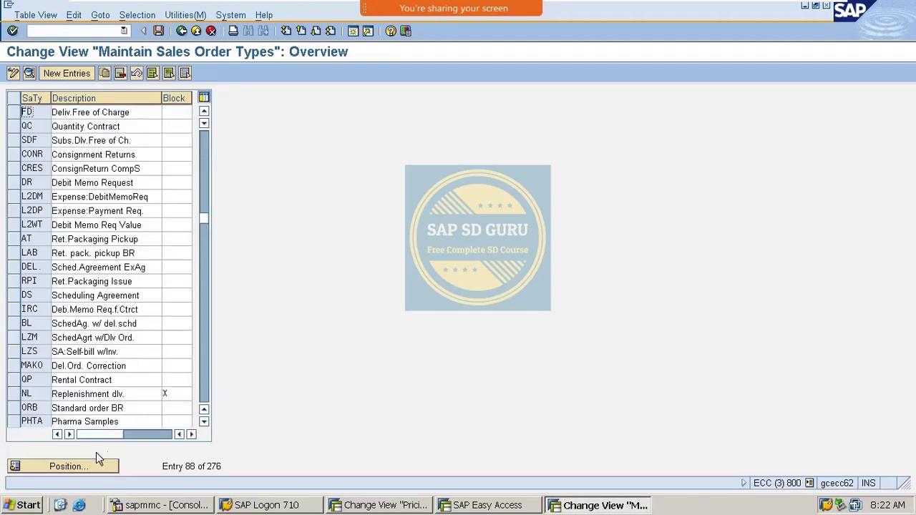
{"action": "double_click", "coordinate": [56, 113]}
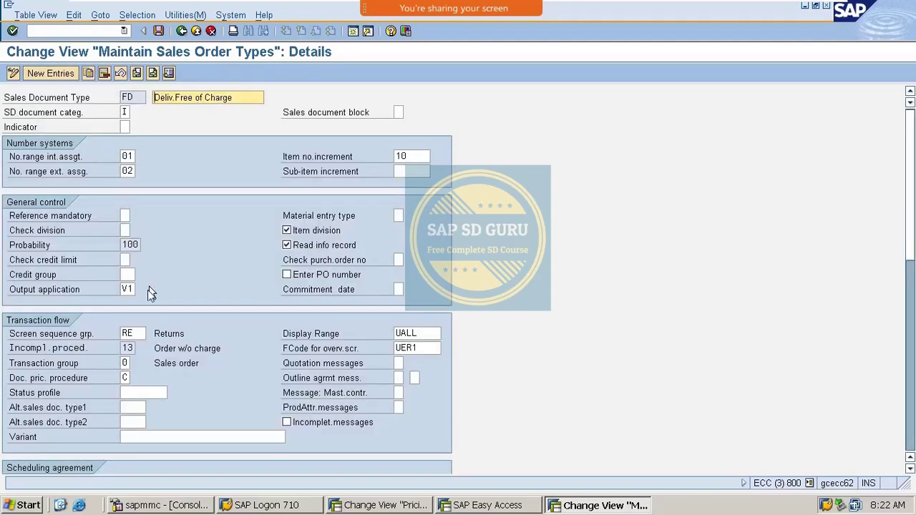
{"action": "scroll", "coordinate": [125, 368], "scroll_direction": "down", "scroll_amount": 1}
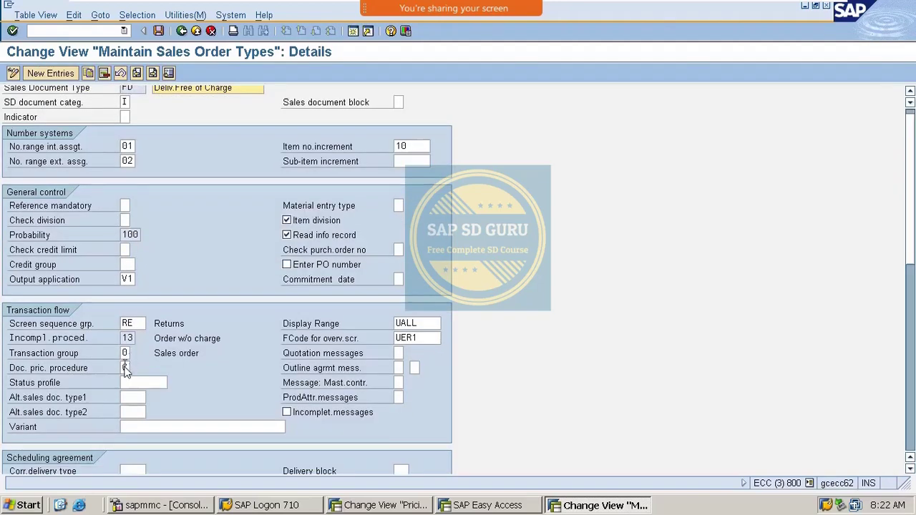
{"action": "left_click", "coordinate": [125, 369]}
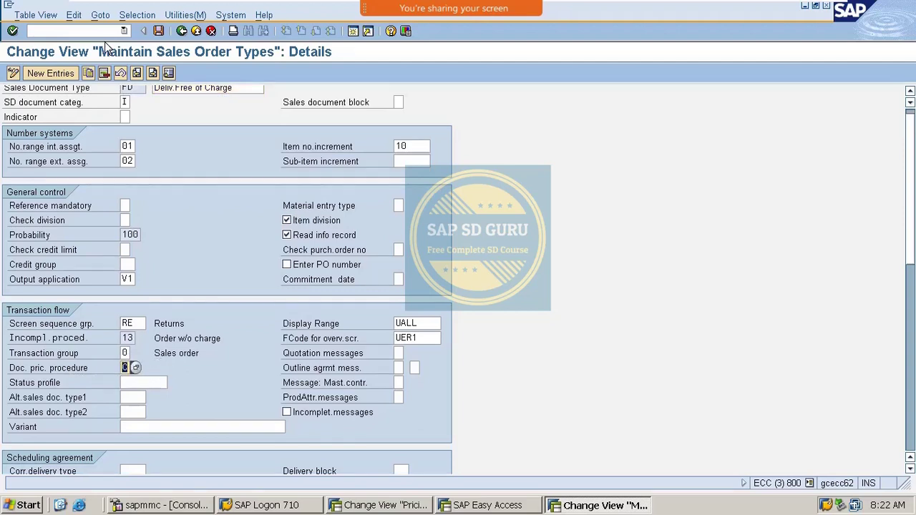
{"action": "left_click", "coordinate": [89, 30]}
{"action": "type", "text": "/n"}
{"action": "key", "text": "Return"}
{"action": "type", "text": "ovkk"}
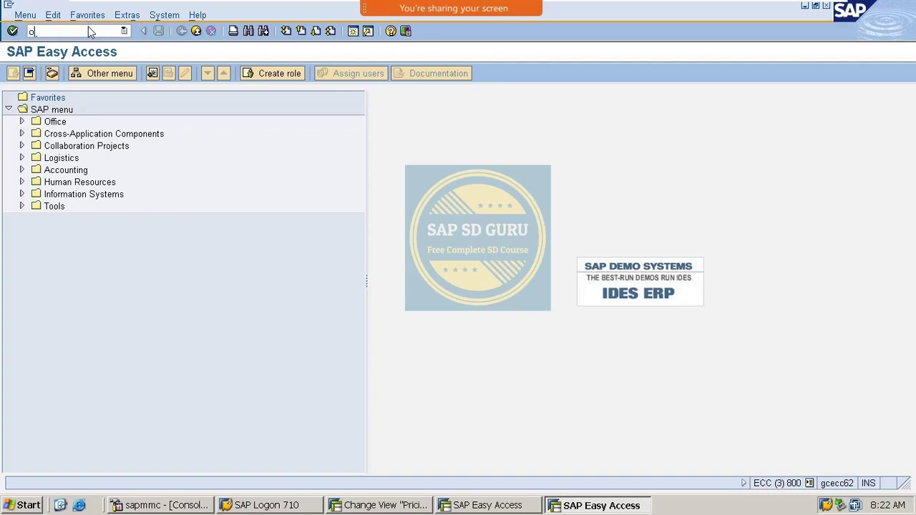
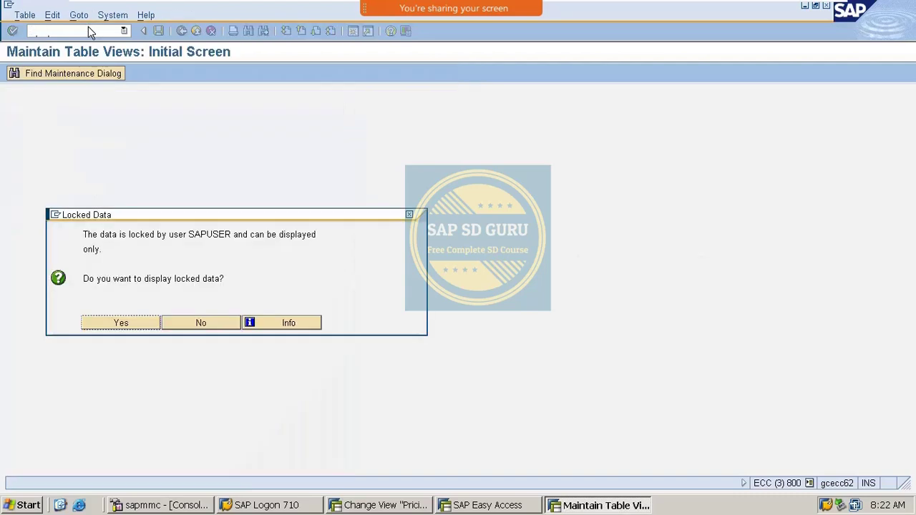
{"action": "key", "text": "Return"}
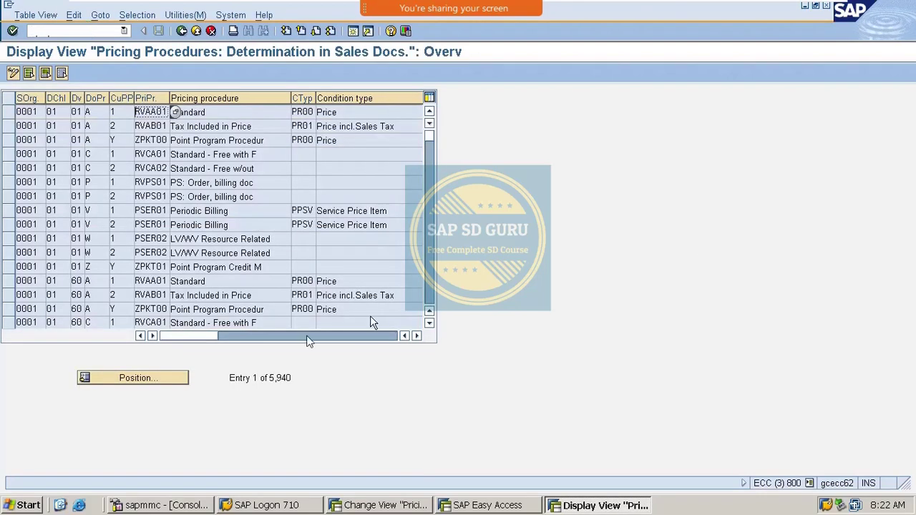
Step: Close the additional session with /i and return to the session with the editable pricing procedure determination
{"action": "left_click", "coordinate": [79, 33]}
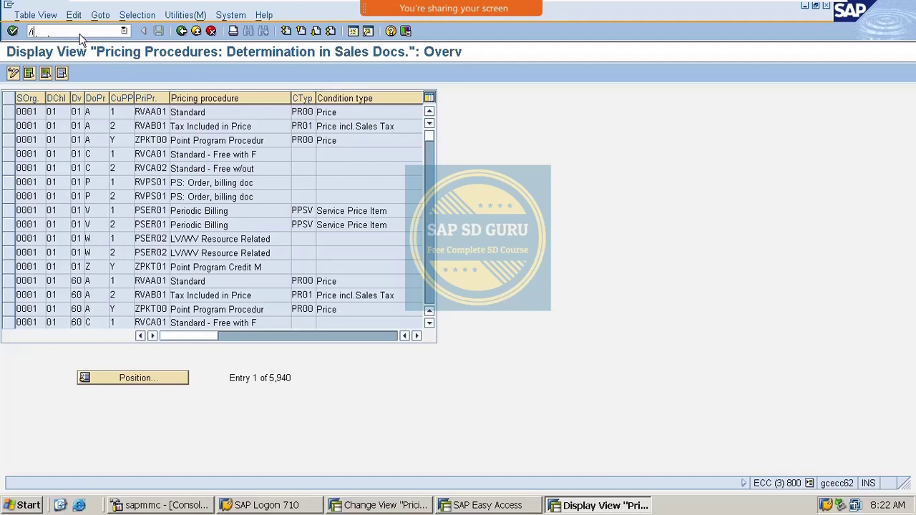
{"action": "type", "text": "/i"}
{"action": "key", "text": "Return"}
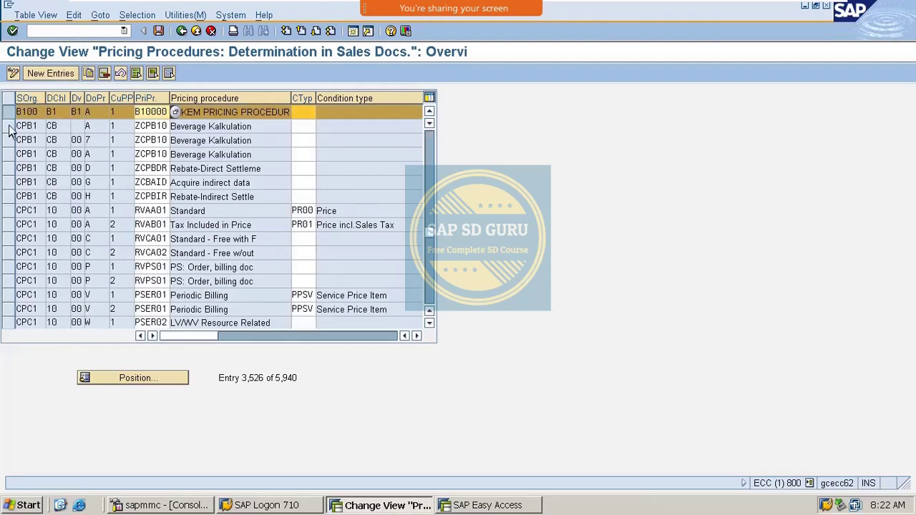
Step: Add a determination entry with sales organization B100, distribution channel B1, division B1, document pricing procedure C and customer pricing procedure 1
{"action": "left_click", "coordinate": [46, 73]}
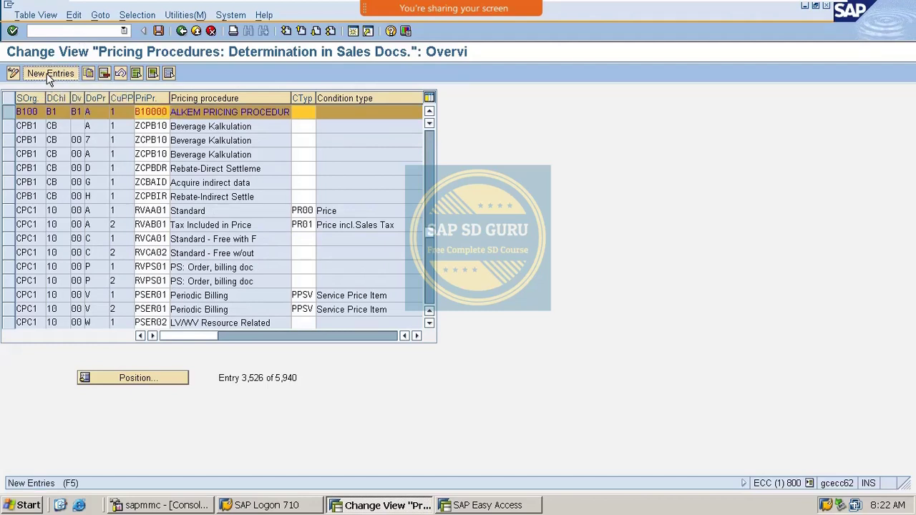
{"action": "type", "text": "b100"}
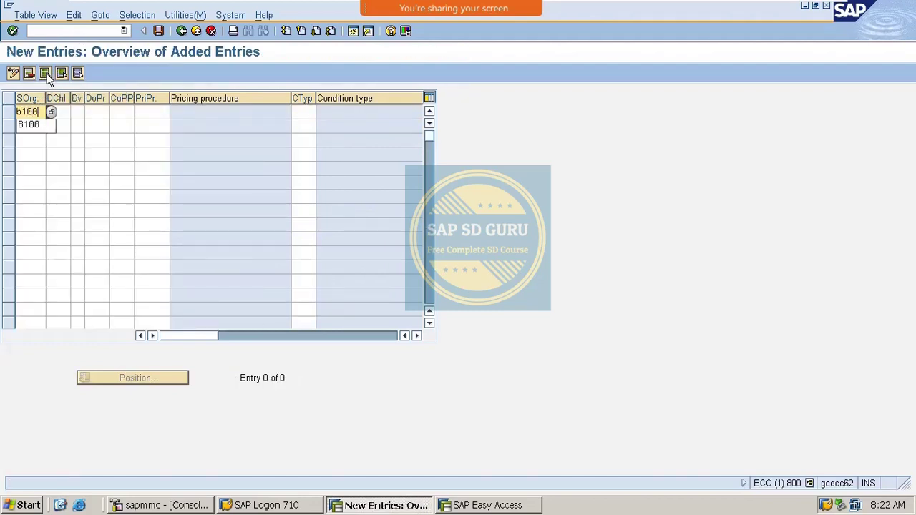
{"action": "key", "text": "Tab"}
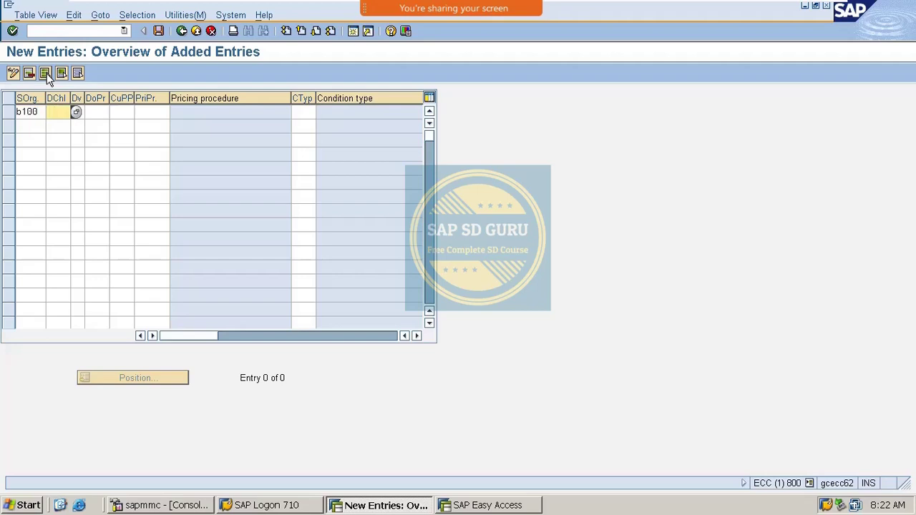
{"action": "type", "text": "b1"}
{"action": "key", "text": "Tab"}
{"action": "type", "text": "b1"}
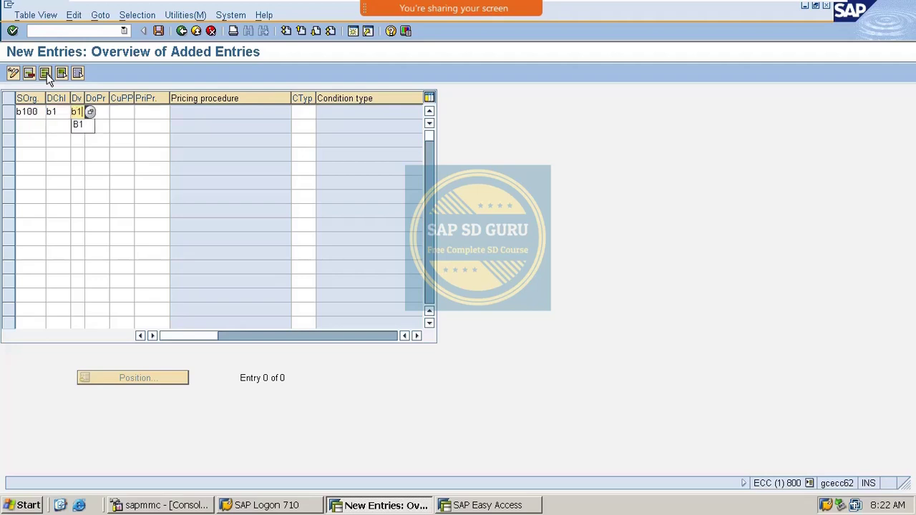
{"action": "key", "text": "Tab"}
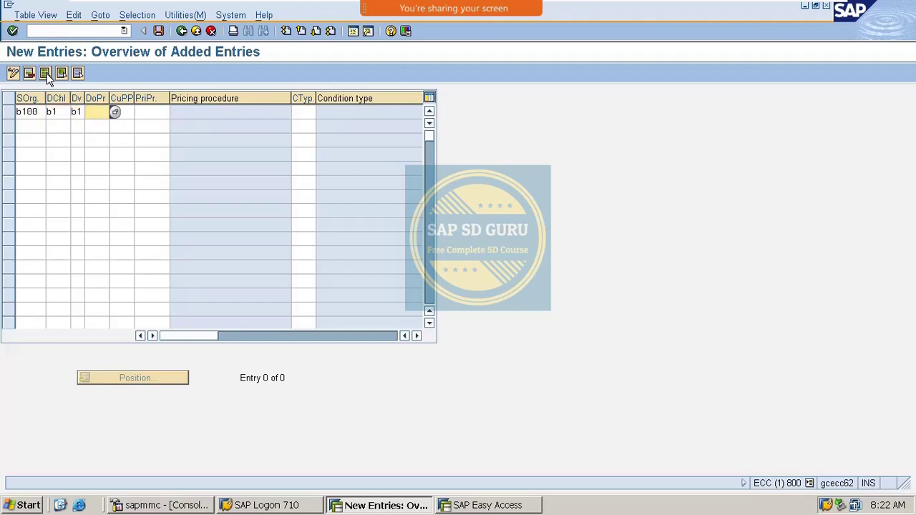
{"action": "type", "text": "c"}
{"action": "key", "text": "Tab"}
{"action": "type", "text": "1"}
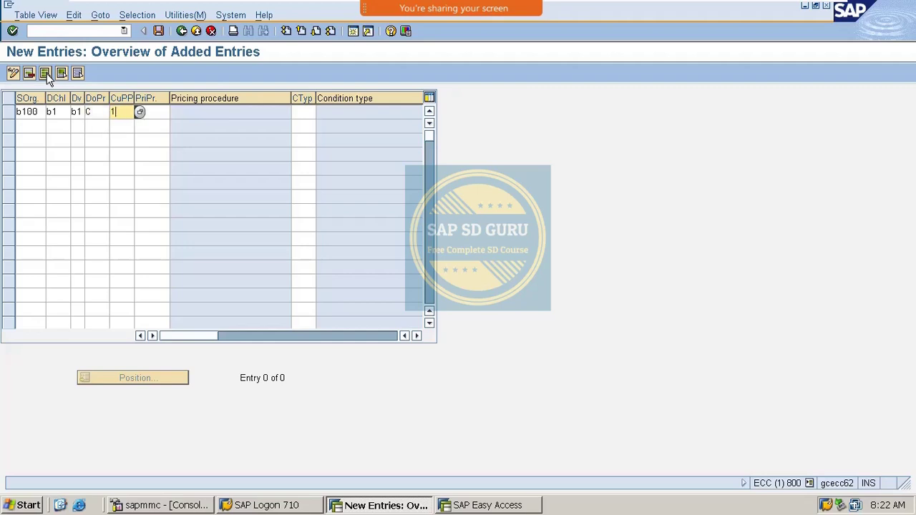
{"action": "key", "text": "Return"}
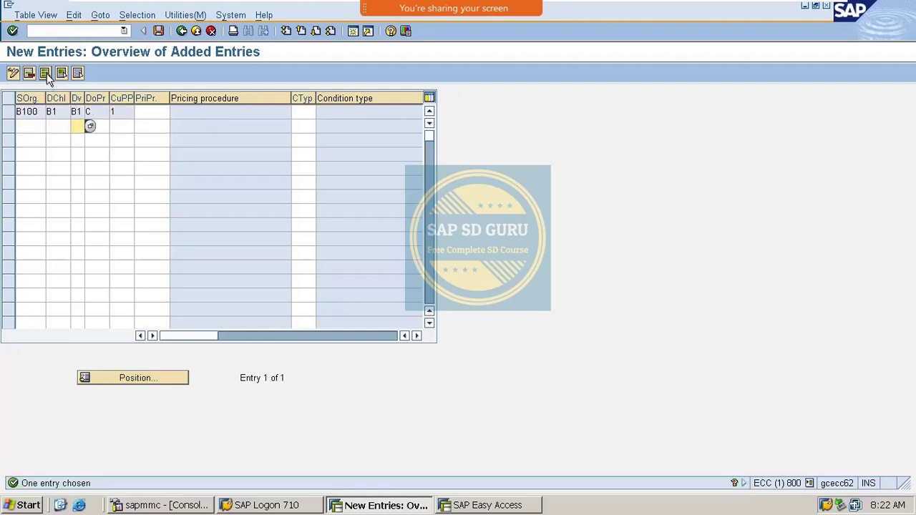
Step: Assign pricing procedure B10000 to the new B100/B1/B1 entry with document pricing procedure C
{"action": "left_click", "coordinate": [159, 112]}
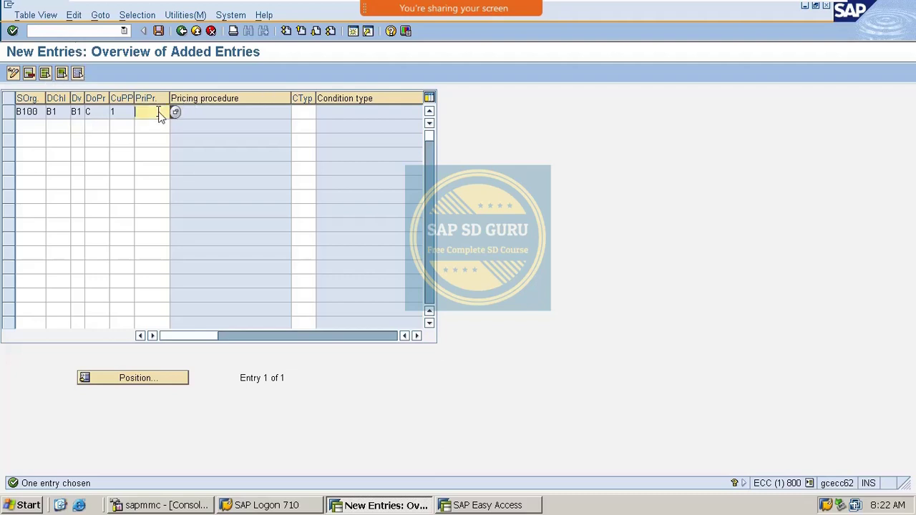
{"action": "type", "text": "b"}
{"action": "key", "text": "Down"}
{"action": "key", "text": "Return"}
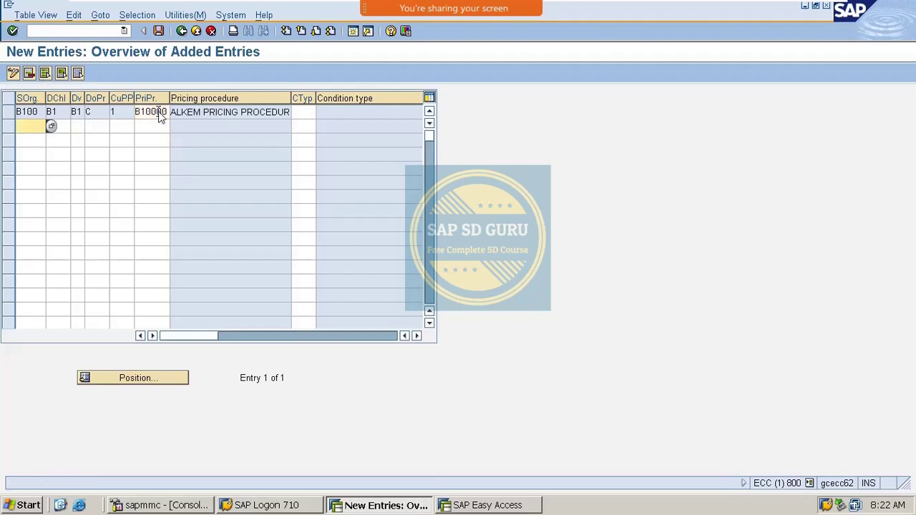
Step: Save the new pricing procedure determination entry for B100/B1/B1
{"action": "key", "text": "ctrl+s"}
{"action": "key", "text": "Return"}
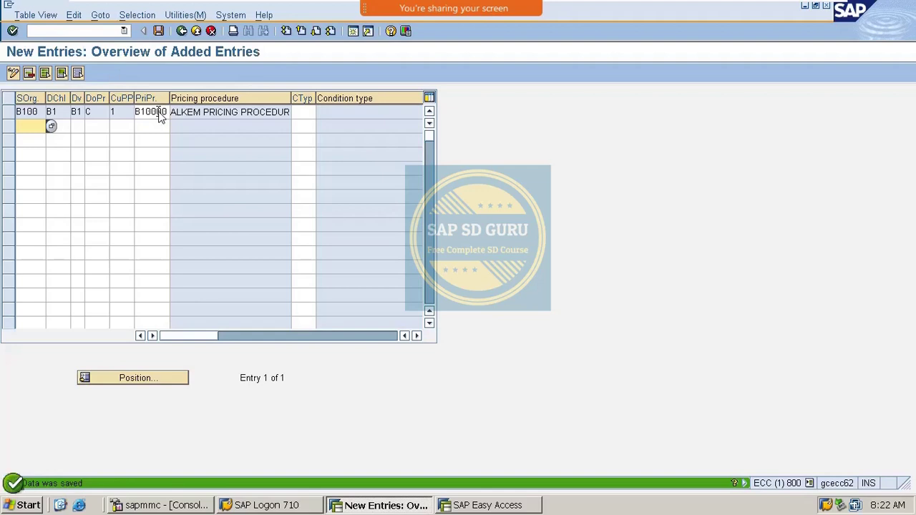
{"action": "key", "text": "Return"}
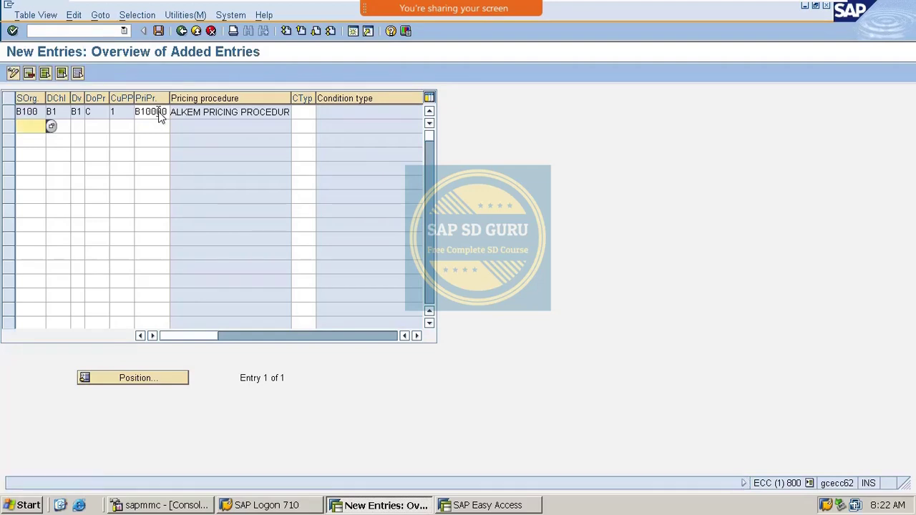
Step: Start a free-of-charge delivery order for sales area B100/B1/B1 with /nva01 and enter the customer number as sold-to party
{"action": "left_click", "coordinate": [87, 30]}
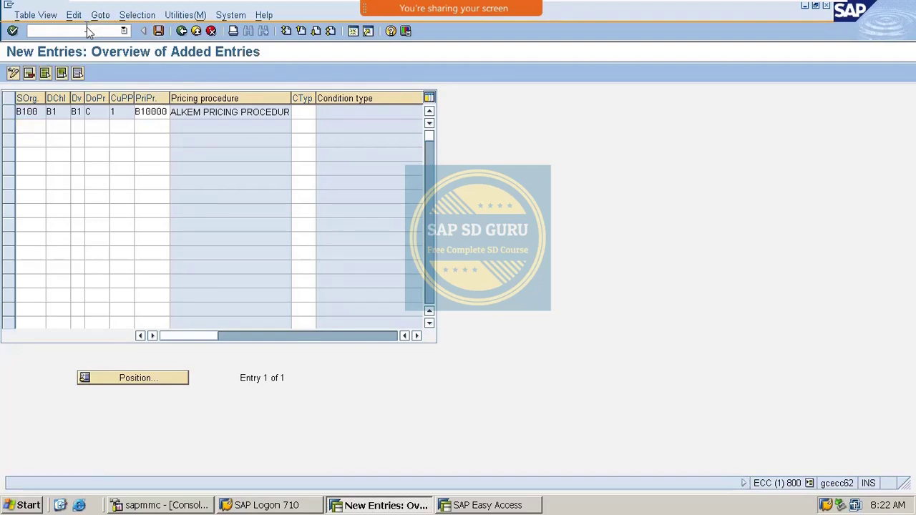
{"action": "type", "text": "/nva01"}
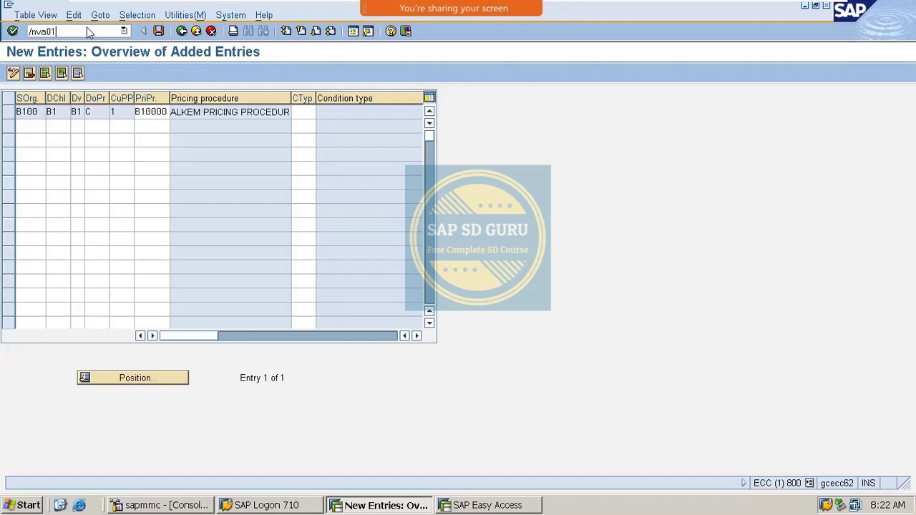
{"action": "key", "text": "Return"}
{"action": "key", "text": "Return"}
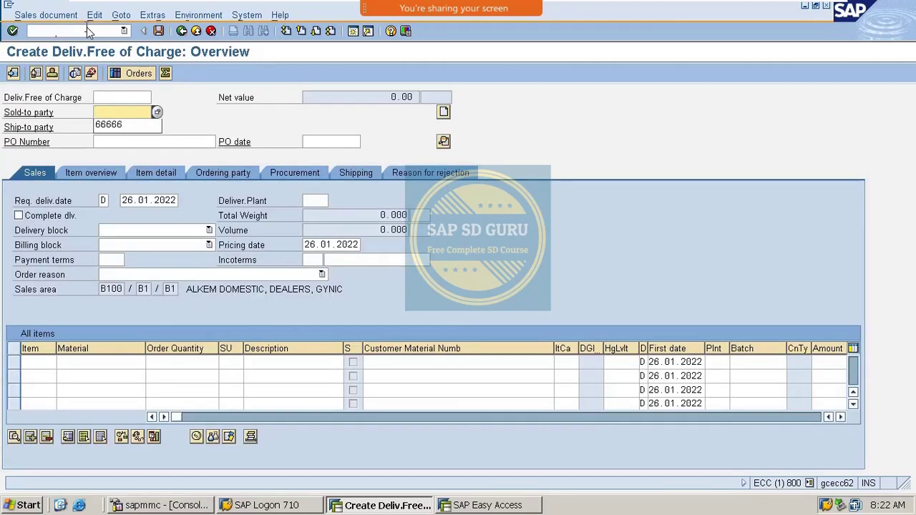
{"action": "key", "text": "Down"}
{"action": "key", "text": "Return"}
{"action": "key", "text": "Return"}
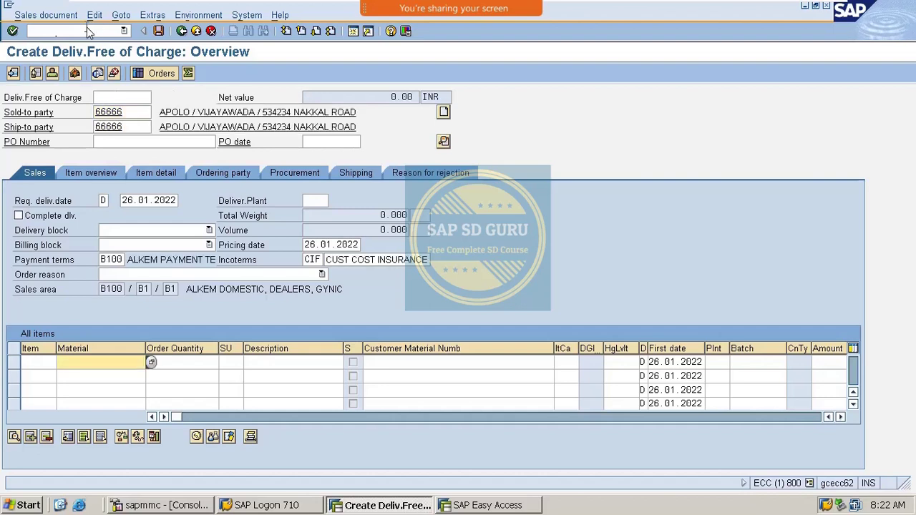
Step: Add material VAXINE-150 as the first order item and set its order quantity to 5
{"action": "key", "text": "Down"}
{"action": "key", "text": "Down"}
{"action": "key", "text": "Return"}
{"action": "key", "text": "Tab"}
{"action": "type", "text": "1"}
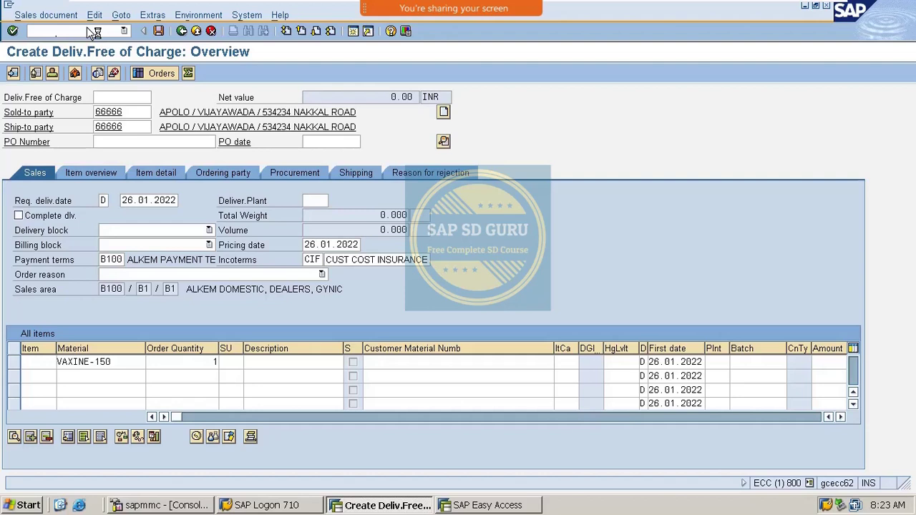
{"action": "key", "text": "Return"}
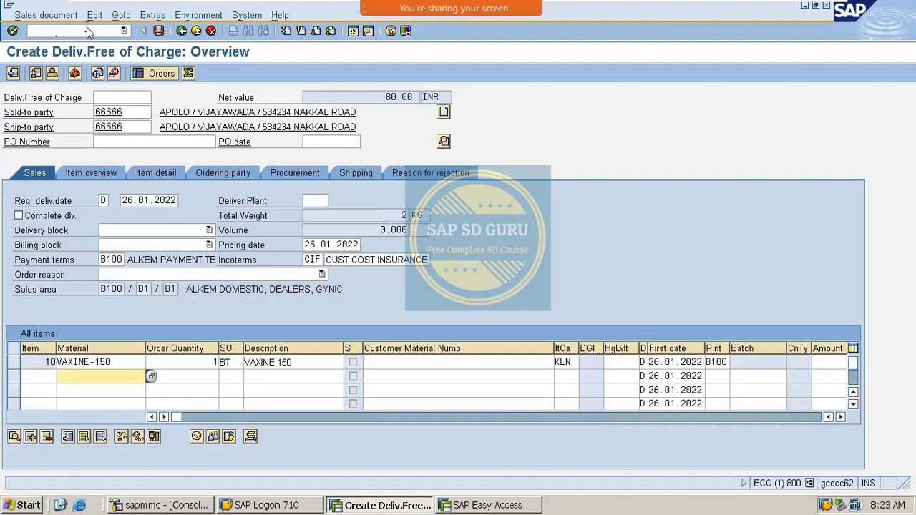
{"action": "double_click", "coordinate": [215, 361]}
{"action": "type", "text": "5"}
{"action": "key", "text": "Return"}
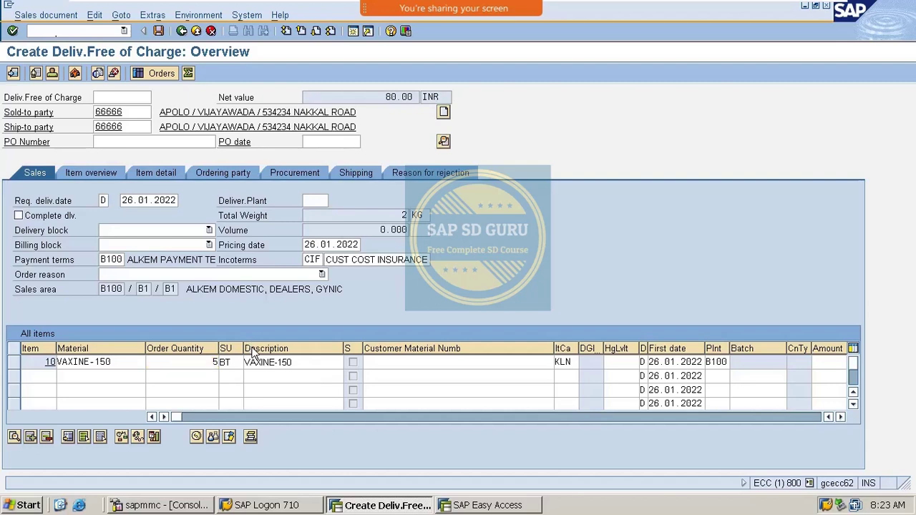
Step: Enter TEST as the PO number of the free-of-charge delivery order
{"action": "left_click", "coordinate": [133, 127]}
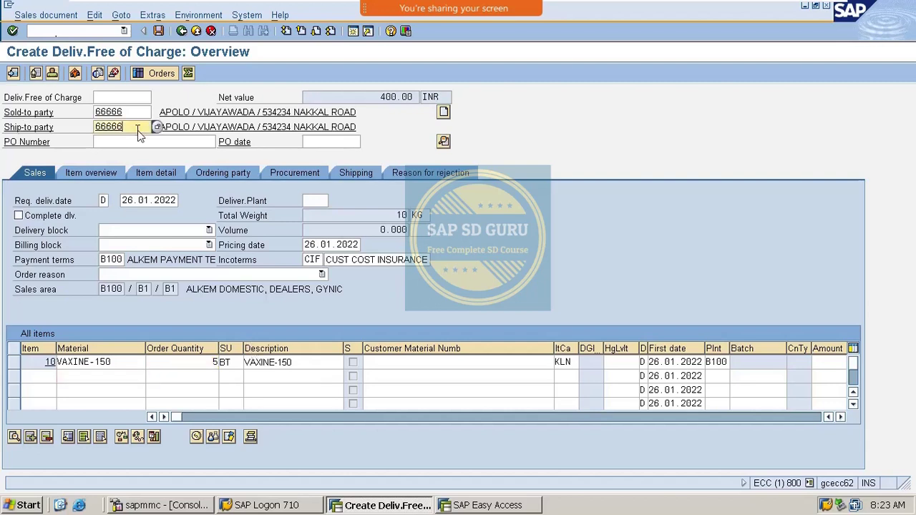
{"action": "left_click", "coordinate": [133, 142]}
{"action": "type", "text": "TEST"}
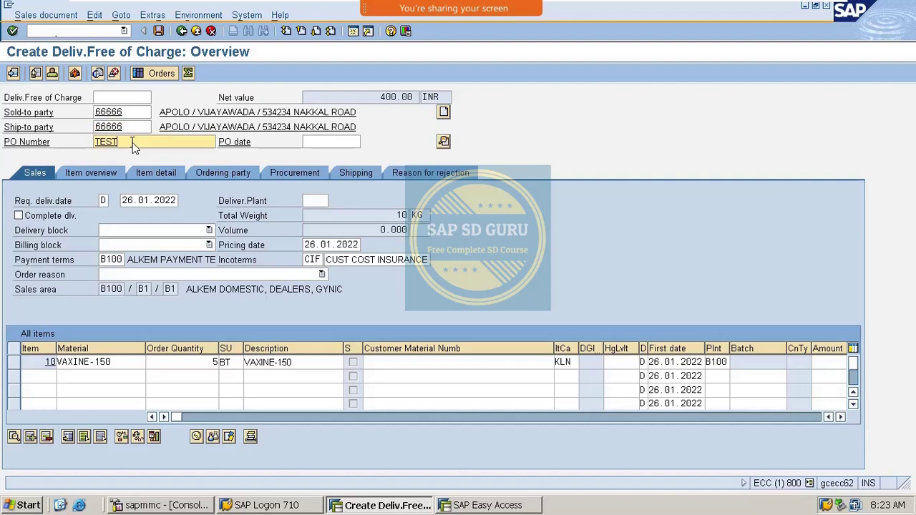
{"action": "key", "text": "Return"}
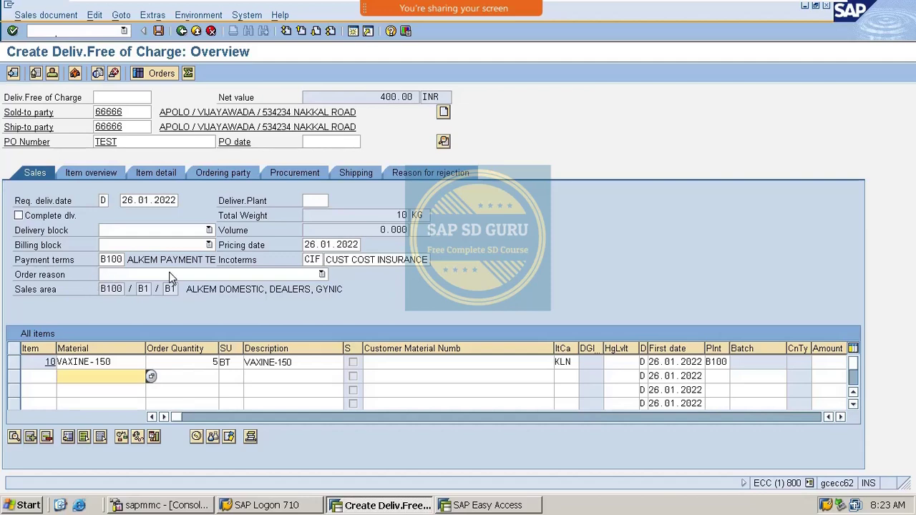
Step: Check the order's incompletion log for missing data and return to the order overview
{"action": "left_click", "coordinate": [94, 15]}
{"action": "left_click", "coordinate": [123, 184]}
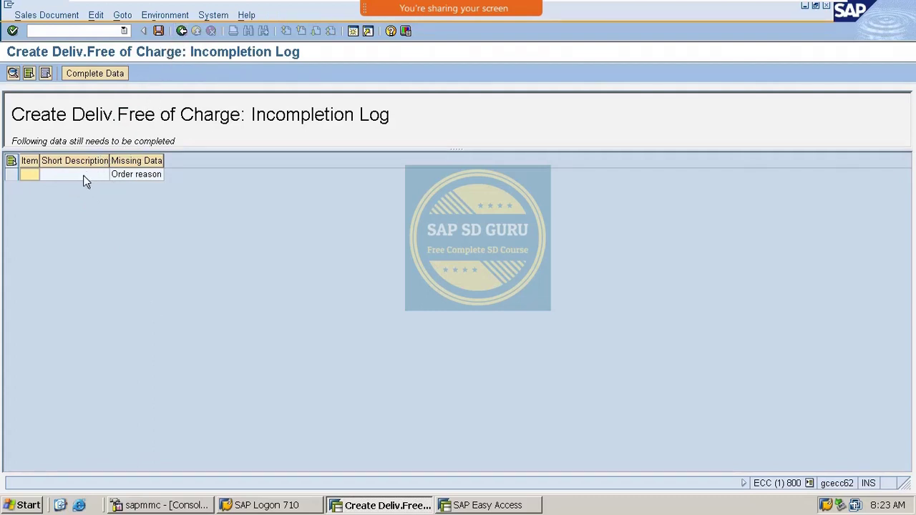
{"action": "left_click", "coordinate": [182, 31]}
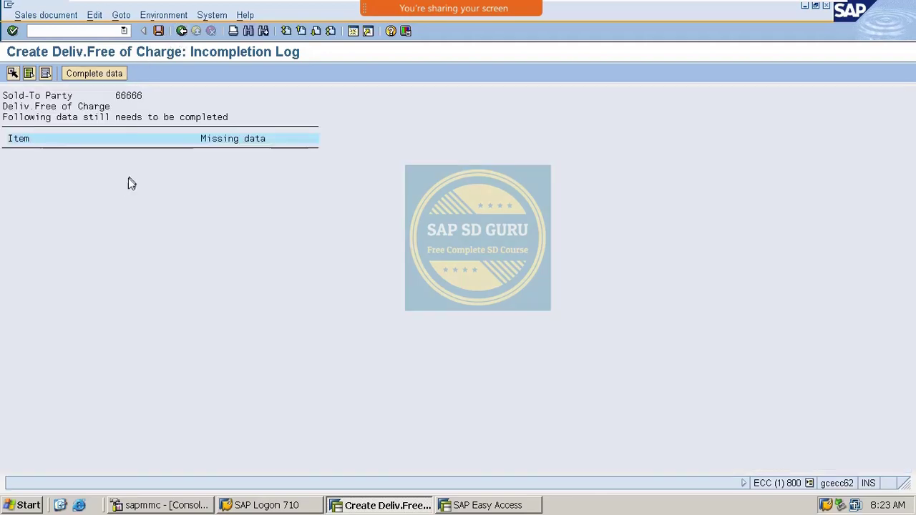
{"action": "left_click", "coordinate": [182, 31]}
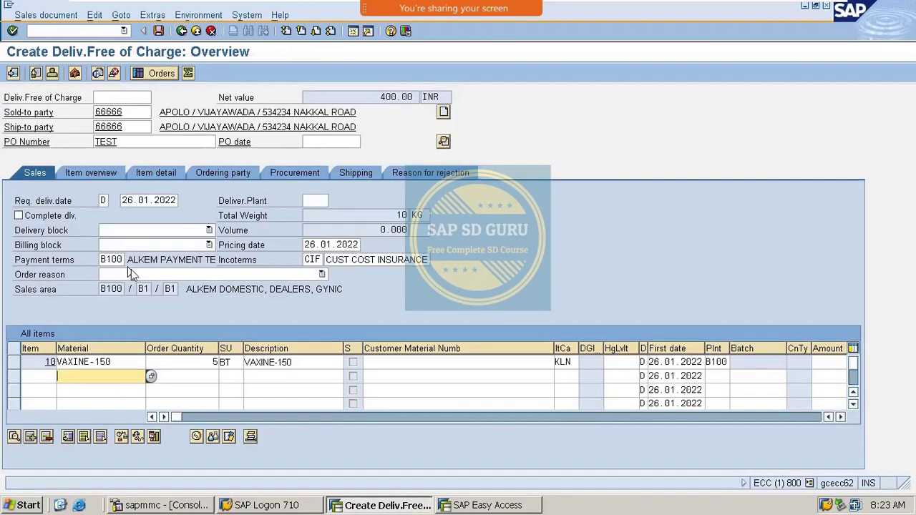
Step: Set the order reason to Free of charge sample and save the free-of-charge delivery order
{"action": "left_click", "coordinate": [157, 274]}
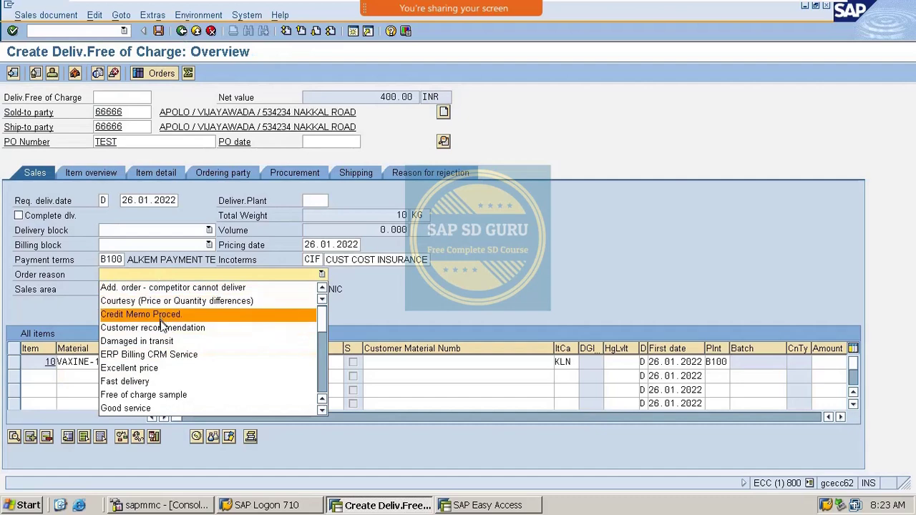
{"action": "left_click", "coordinate": [150, 398]}
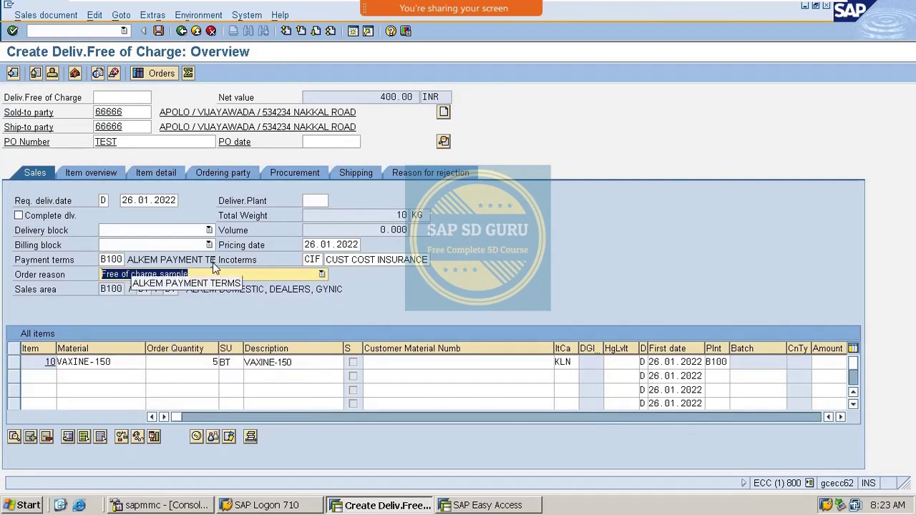
{"action": "key", "text": "Return"}
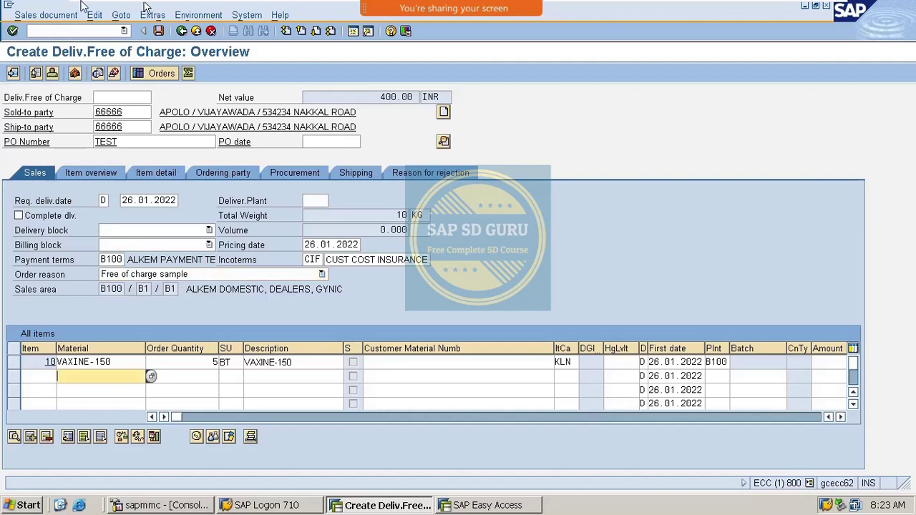
{"action": "left_click", "coordinate": [32, 14]}
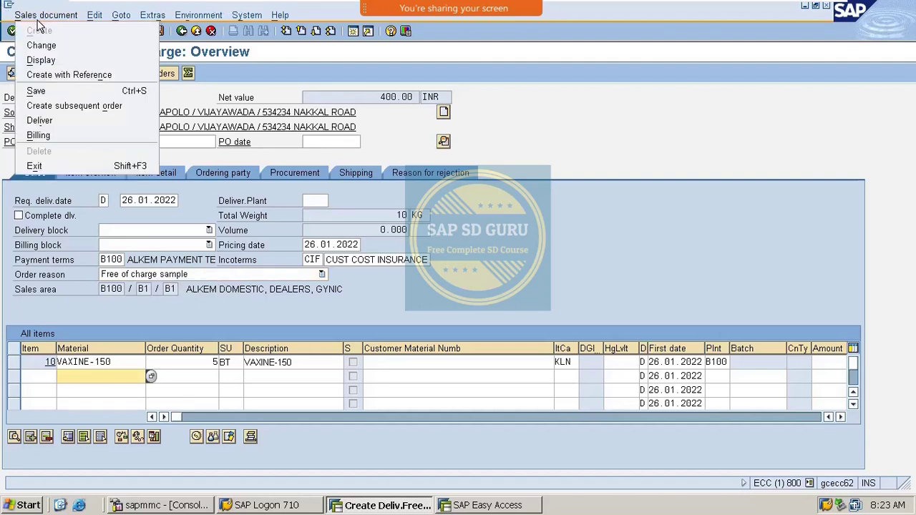
{"action": "left_click", "coordinate": [84, 94]}
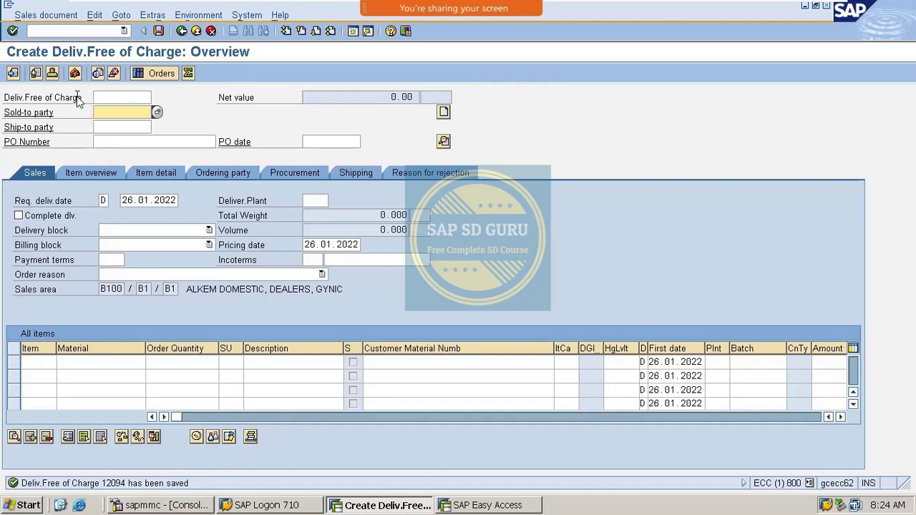
Step: Open the saved free-of-charge delivery order in change mode and check the item category of the VAXINE-150 item
{"action": "left_click_drag", "start_coordinate": [10, 98], "coordinate": [83, 97]}
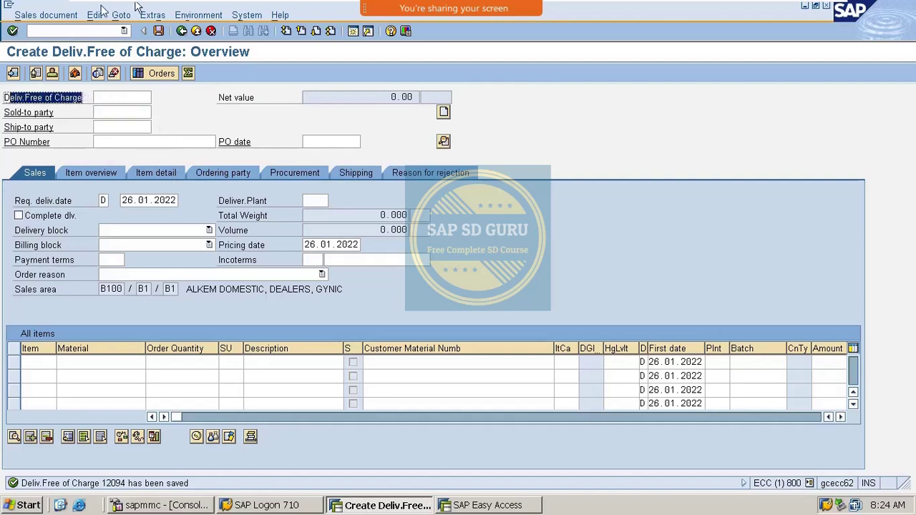
{"action": "left_click", "coordinate": [80, 32]}
{"action": "type", "text": "/nvl01n"}
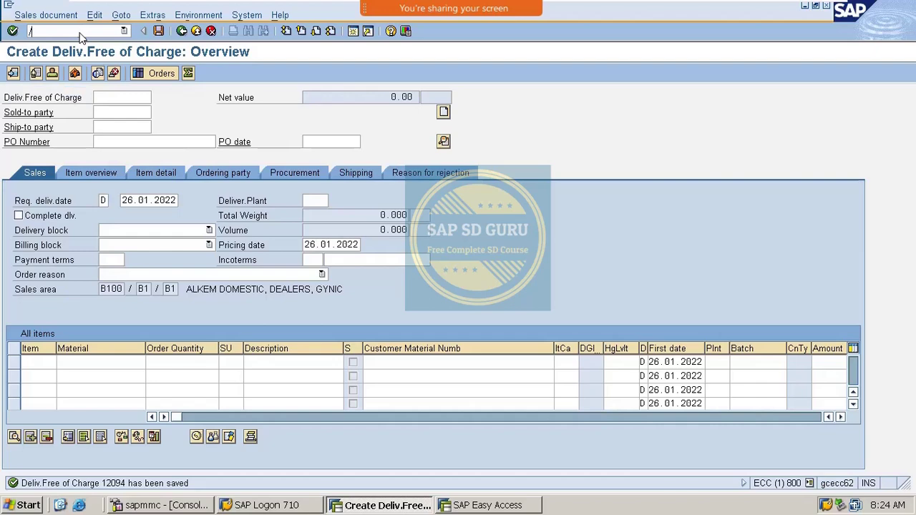
{"action": "key", "text": "Return"}
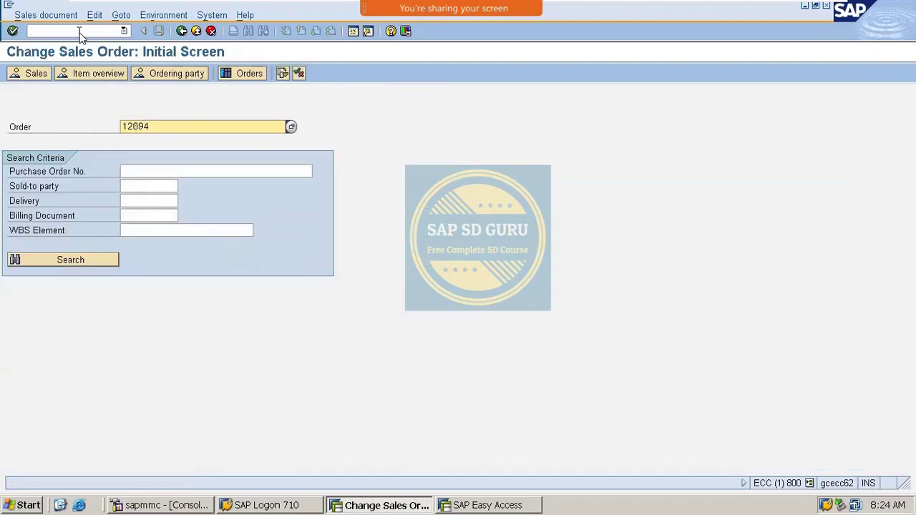
{"action": "key", "text": "Return"}
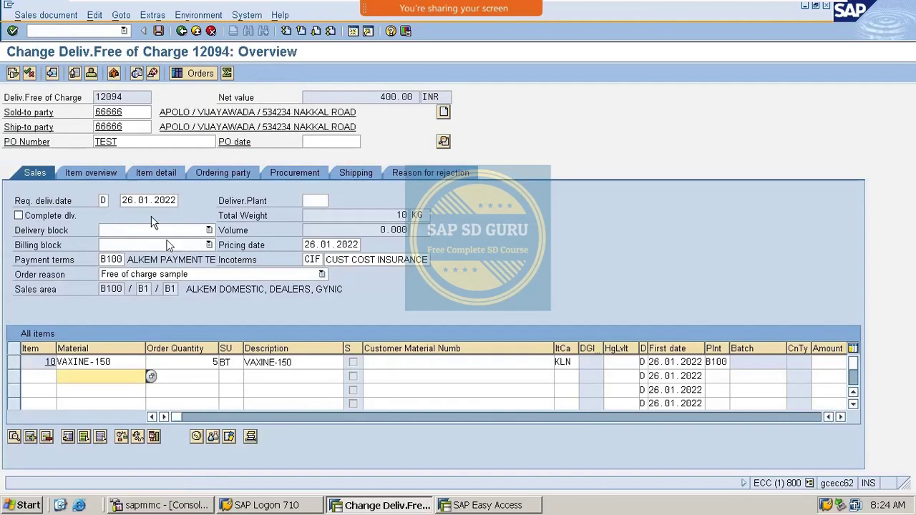
{"action": "double_click", "coordinate": [572, 362]}
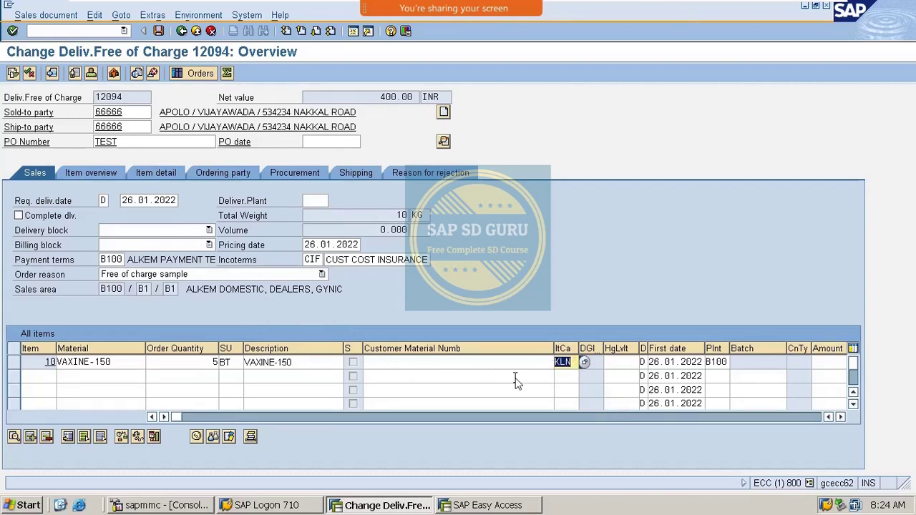
Step: Open item category maintenance in a new session with /ovov7, find item category TAN and display its details
{"action": "left_click", "coordinate": [91, 31]}
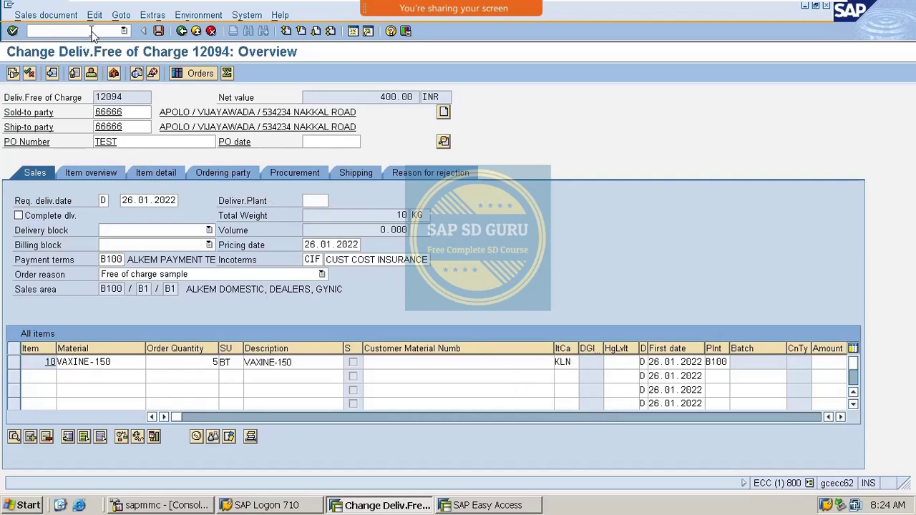
{"action": "type", "text": "/ovov7"}
{"action": "key", "text": "Return"}
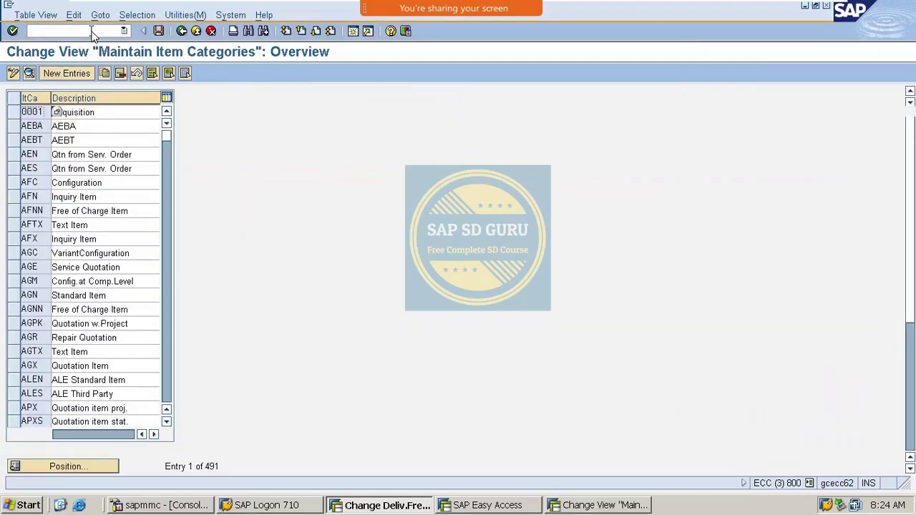
{"action": "left_click", "coordinate": [84, 466]}
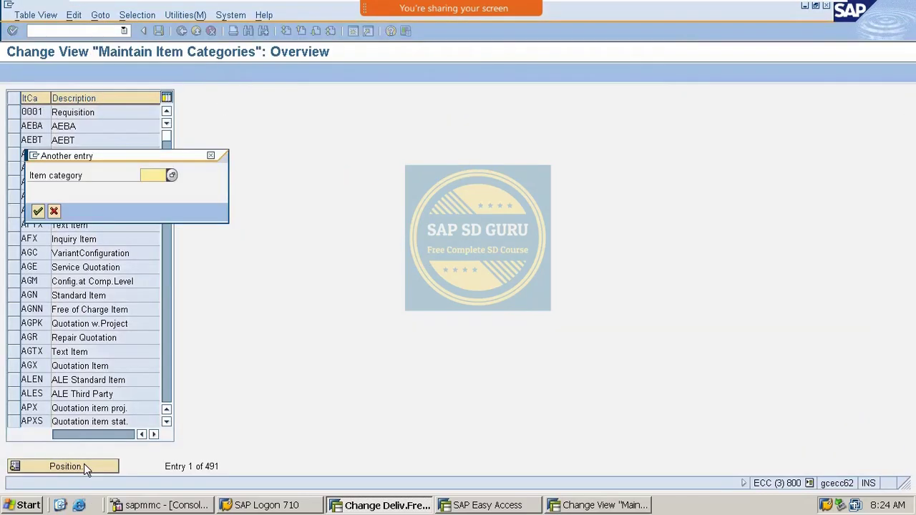
{"action": "type", "text": "TRA"}
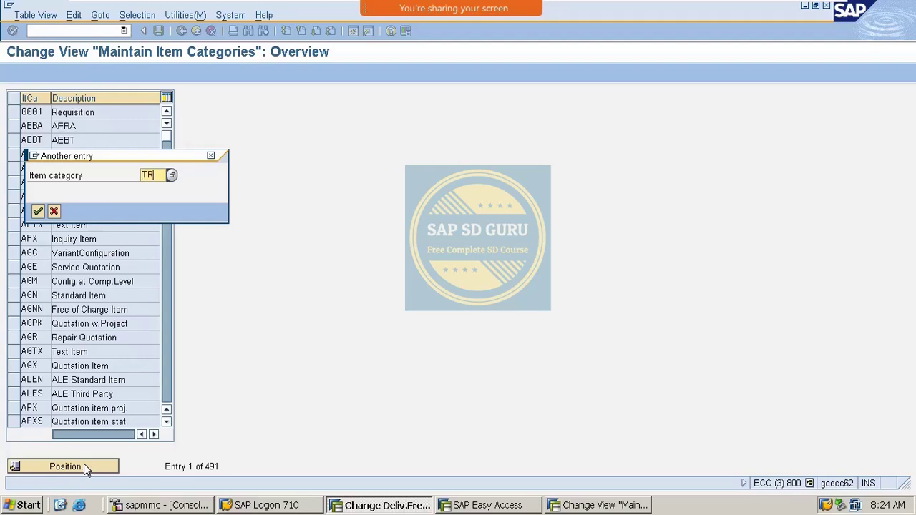
{"action": "key", "text": "BackSpace"}
{"action": "key", "text": "BackSpace"}
{"action": "type", "text": "AN"}
{"action": "key", "text": "BackSpace"}
{"action": "type", "text": "N"}
{"action": "key", "text": "Return"}
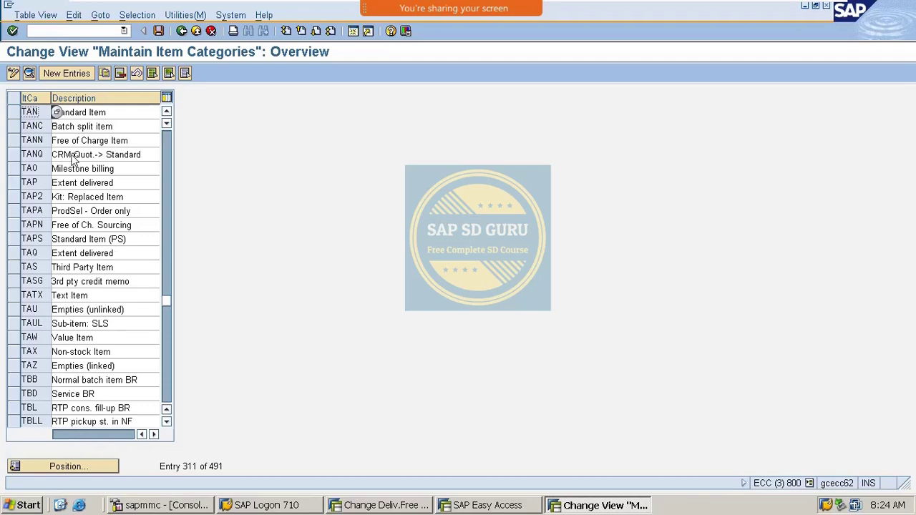
{"action": "double_click", "coordinate": [36, 112]}
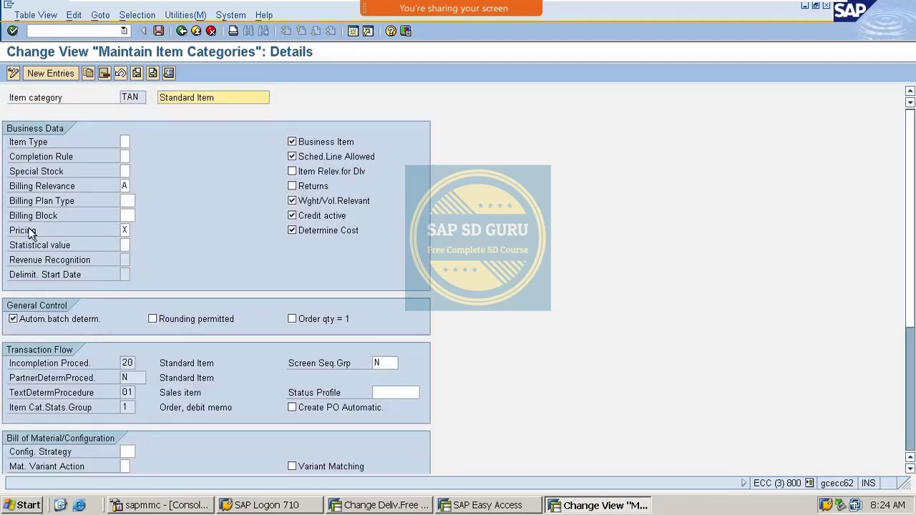
Step: Review the possible values for the Pricing setting of item category TAN and close the value list
{"action": "left_click", "coordinate": [125, 231]}
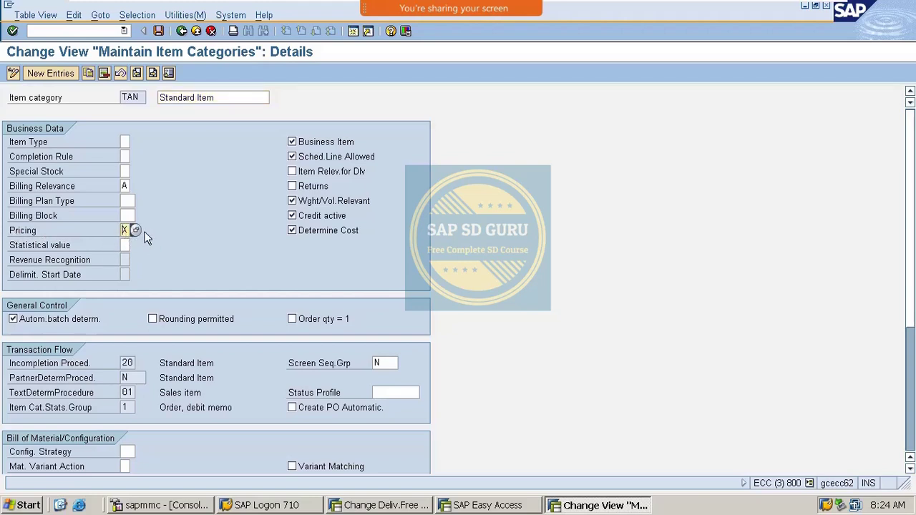
{"action": "double_click", "coordinate": [125, 229]}
{"action": "left_click", "coordinate": [135, 234]}
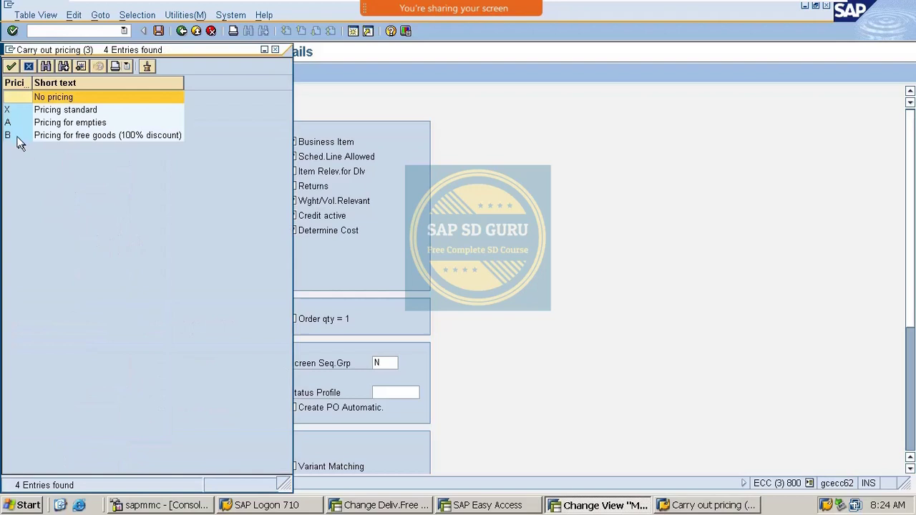
{"action": "left_click", "coordinate": [33, 112]}
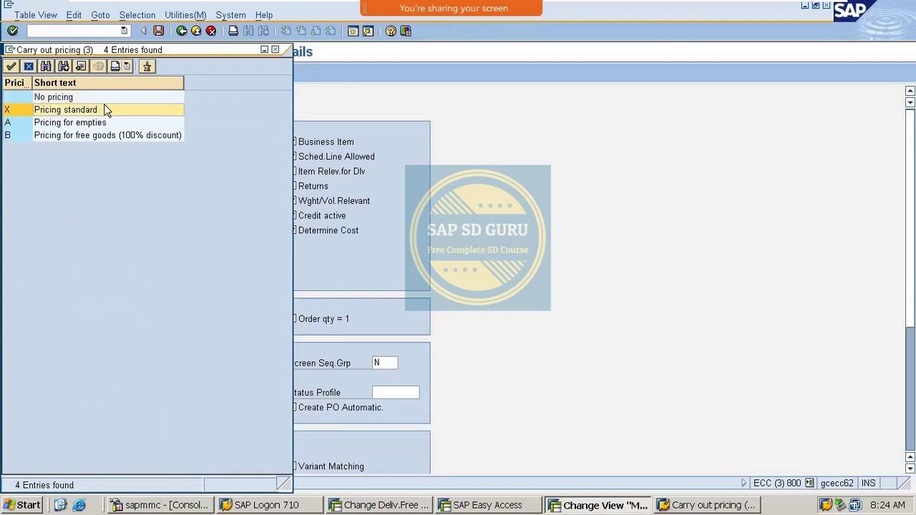
{"action": "left_click", "coordinate": [274, 50]}
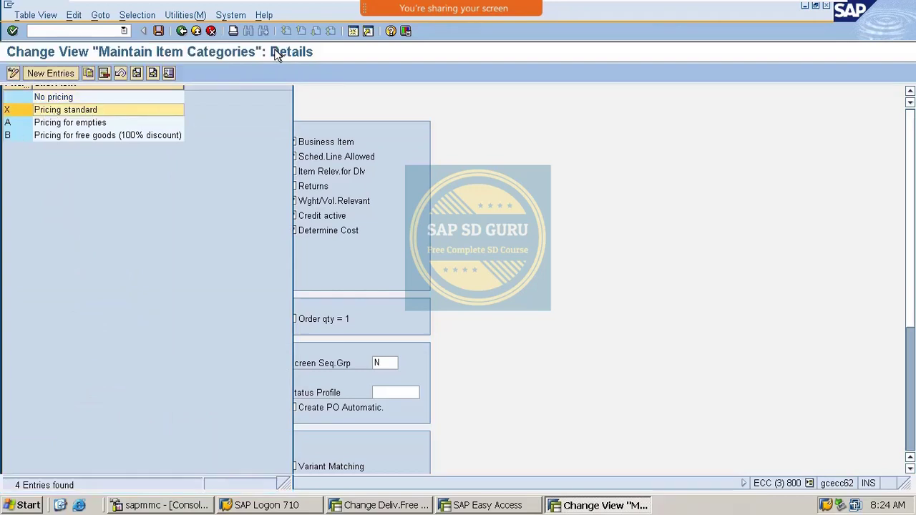
Step: Return to the item category overview, find item category KLN and display its details
{"action": "left_click", "coordinate": [183, 31]}
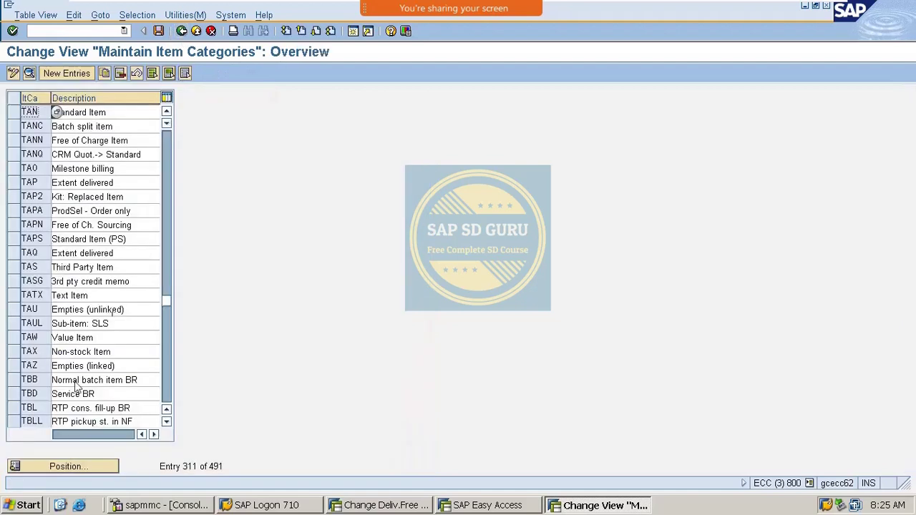
{"action": "left_click", "coordinate": [65, 462]}
{"action": "type", "text": "KL"}
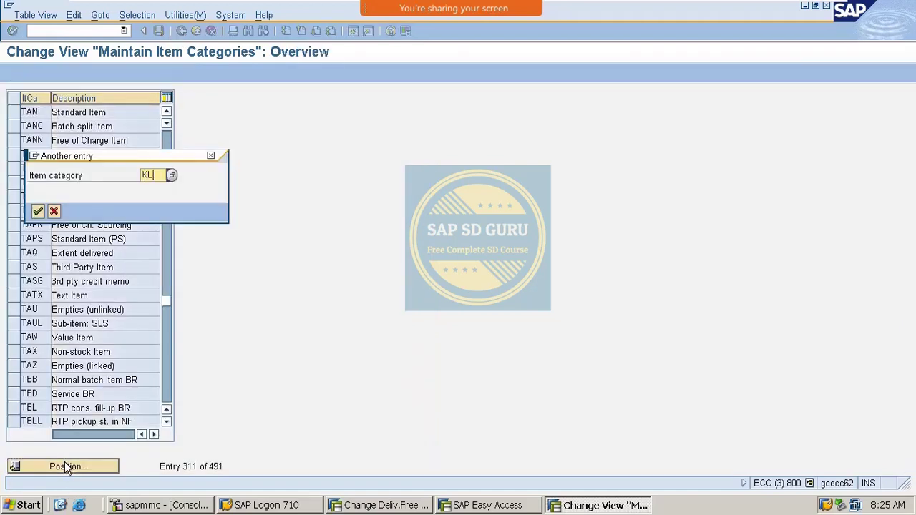
{"action": "type", "text": "N"}
{"action": "key", "text": "Return"}
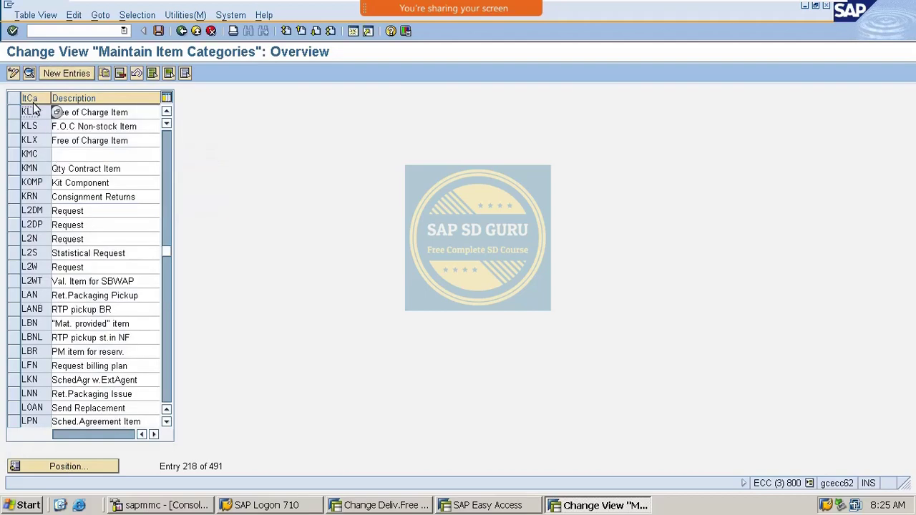
{"action": "double_click", "coordinate": [32, 111]}
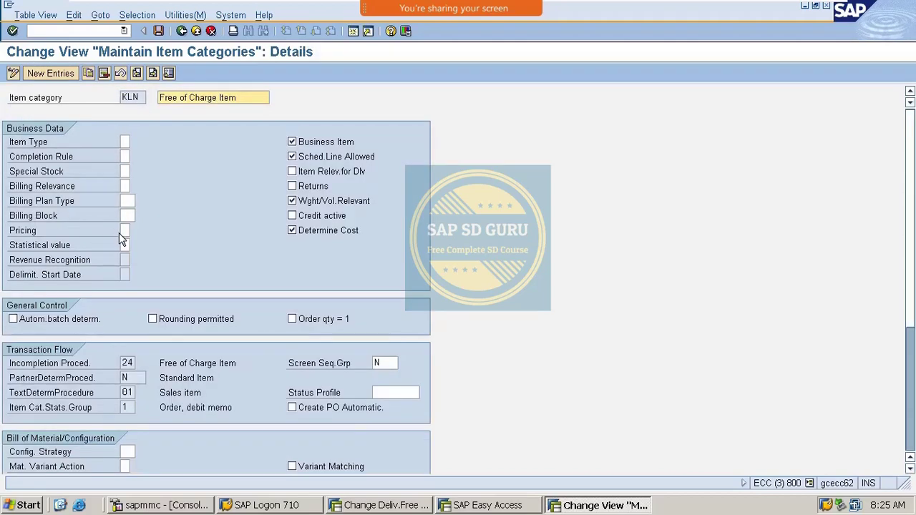
Step: Review the possible values for the Pricing setting of item category KLN and close the value list
{"action": "left_click", "coordinate": [127, 233]}
{"action": "left_click", "coordinate": [136, 231]}
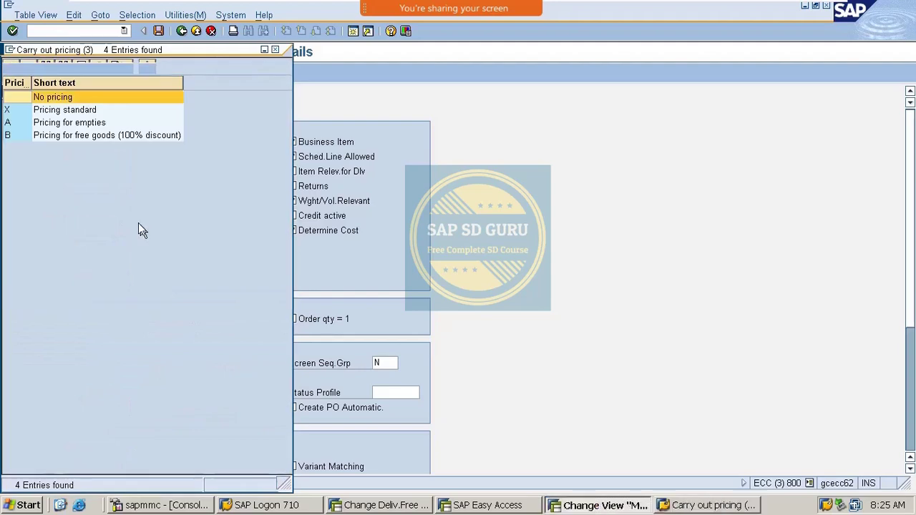
{"action": "left_click", "coordinate": [274, 50]}
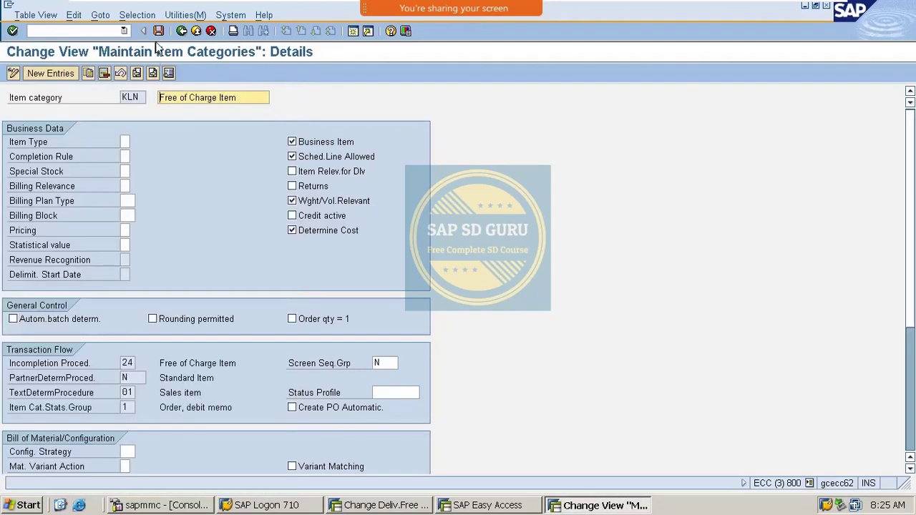
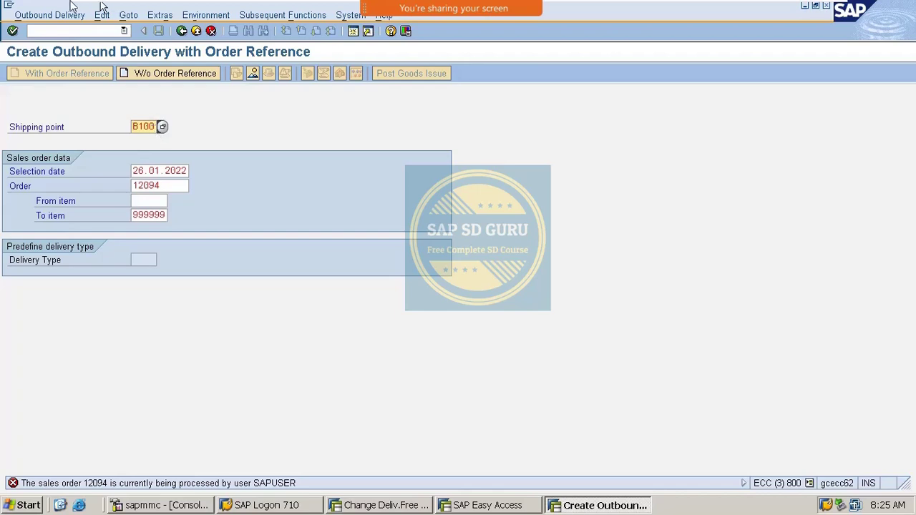
Step: Close the separate outbound delivery session with /i and create the delivery directly from the open free-of-charge order
{"action": "mouse_move", "coordinate": [104, 3]}
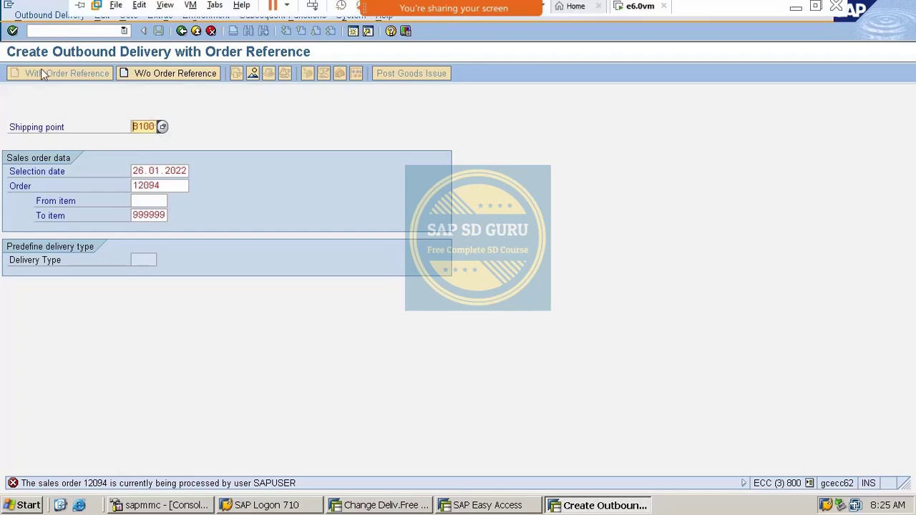
{"action": "left_click", "coordinate": [105, 31]}
{"action": "type", "text": "/i"}
{"action": "key", "text": "Return"}
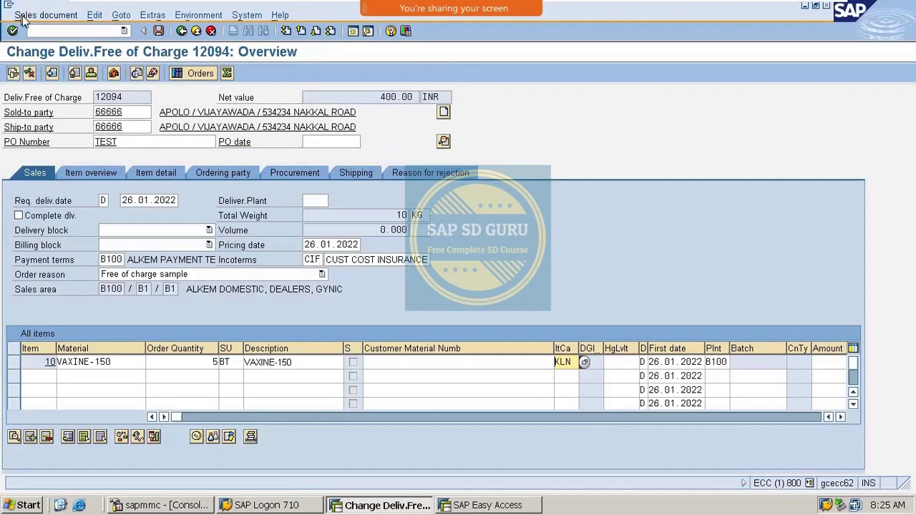
{"action": "left_click", "coordinate": [44, 16]}
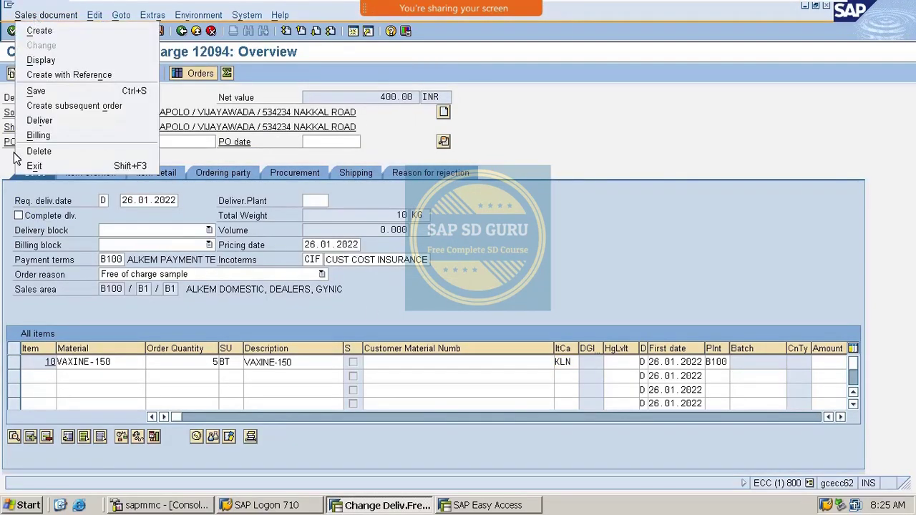
{"action": "left_click", "coordinate": [47, 120]}
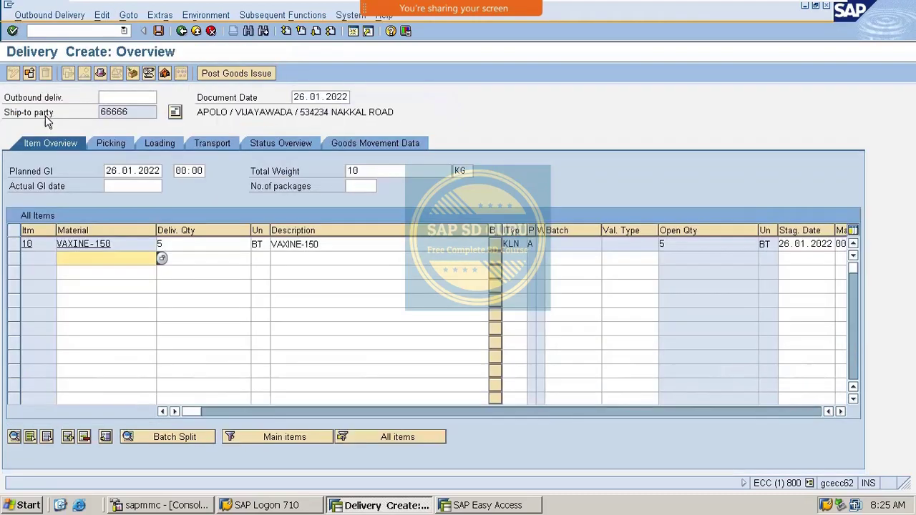
Step: Set the picked quantity of the VAXINE-150 item to 5 in the delivery and post the goods issue
{"action": "left_click", "coordinate": [109, 143]}
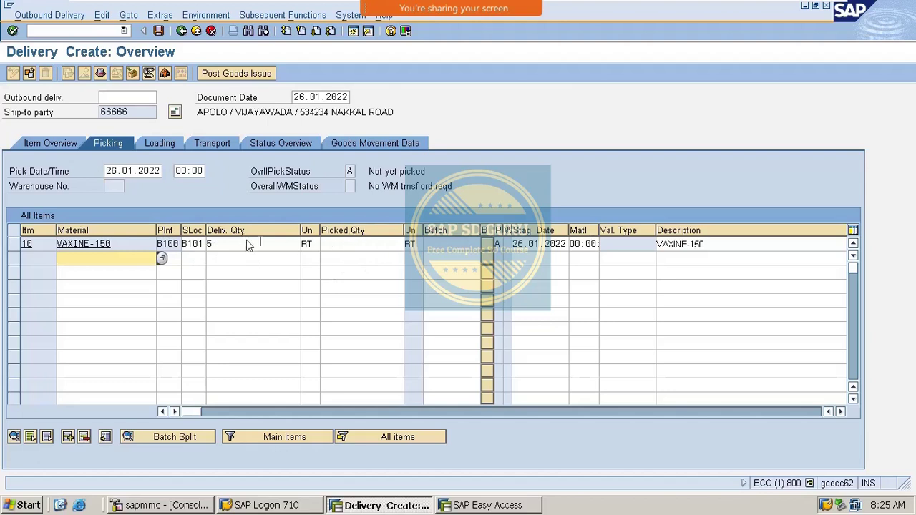
{"action": "left_click", "coordinate": [342, 246]}
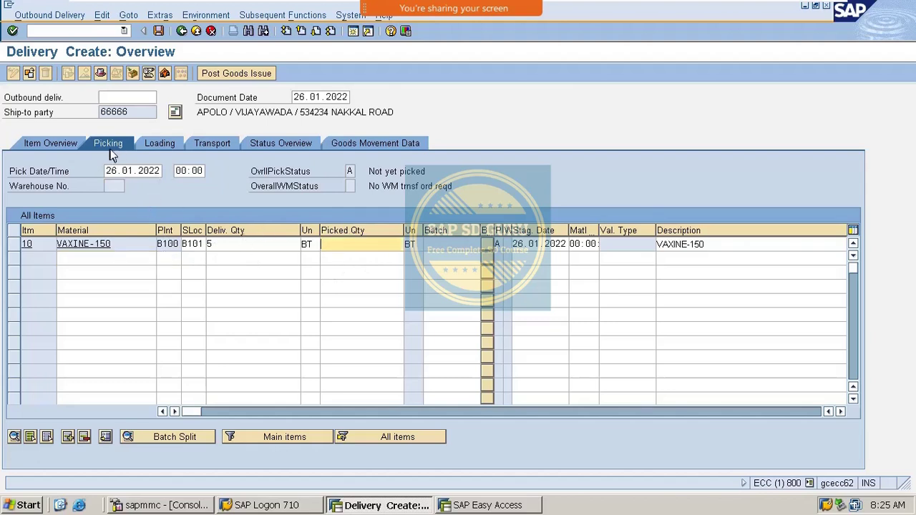
{"action": "left_click", "coordinate": [193, 244]}
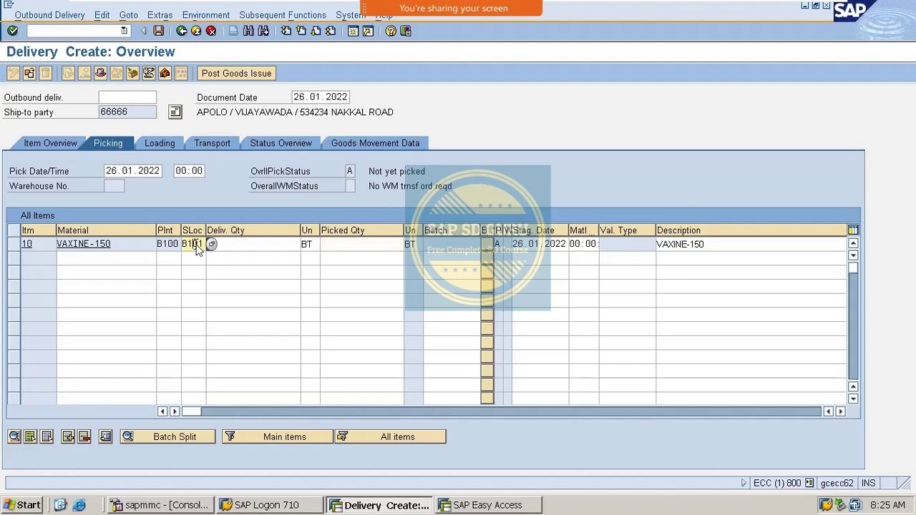
{"action": "left_click", "coordinate": [252, 245]}
{"action": "type", "text": "5"}
{"action": "left_click", "coordinate": [342, 246]}
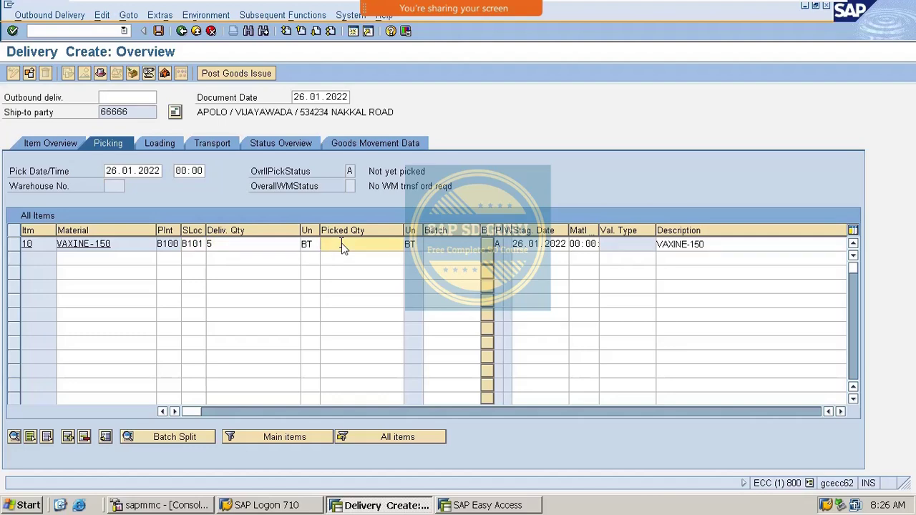
{"action": "left_click", "coordinate": [257, 245]}
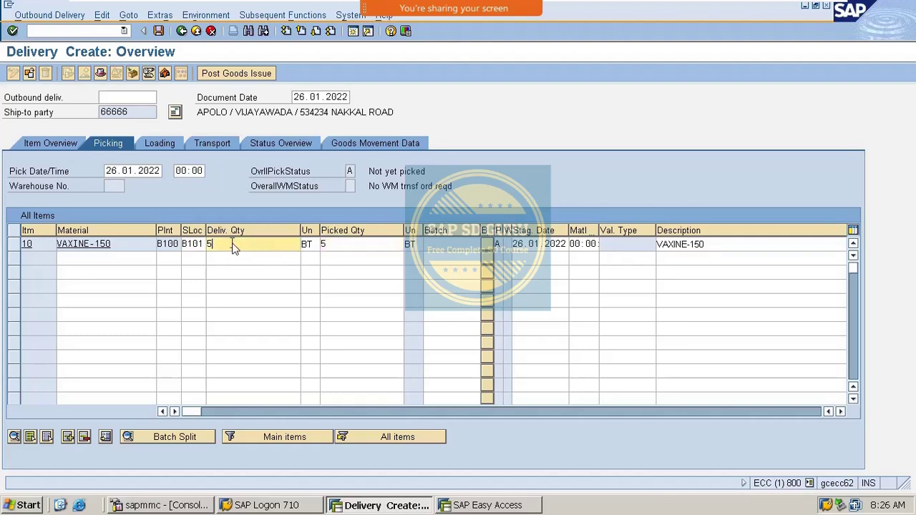
{"action": "left_click", "coordinate": [355, 245]}
{"action": "key", "text": "Return"}
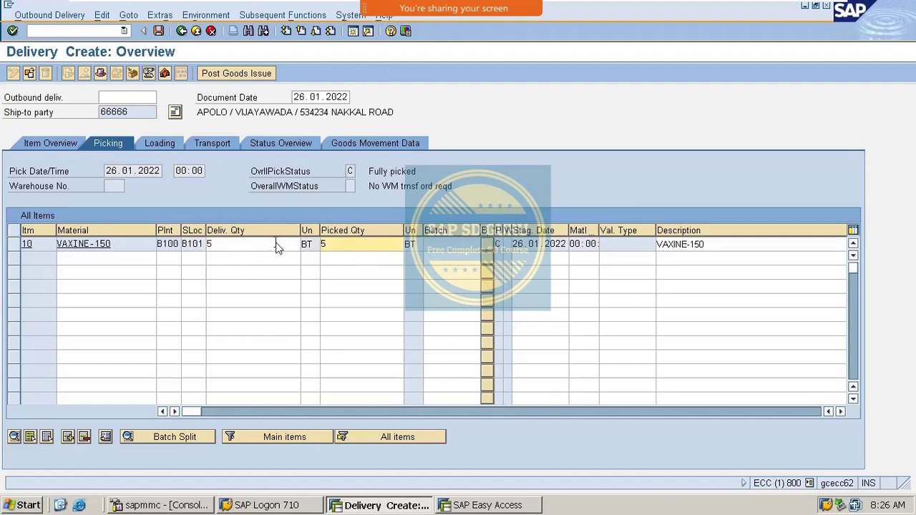
{"action": "left_click", "coordinate": [244, 72]}
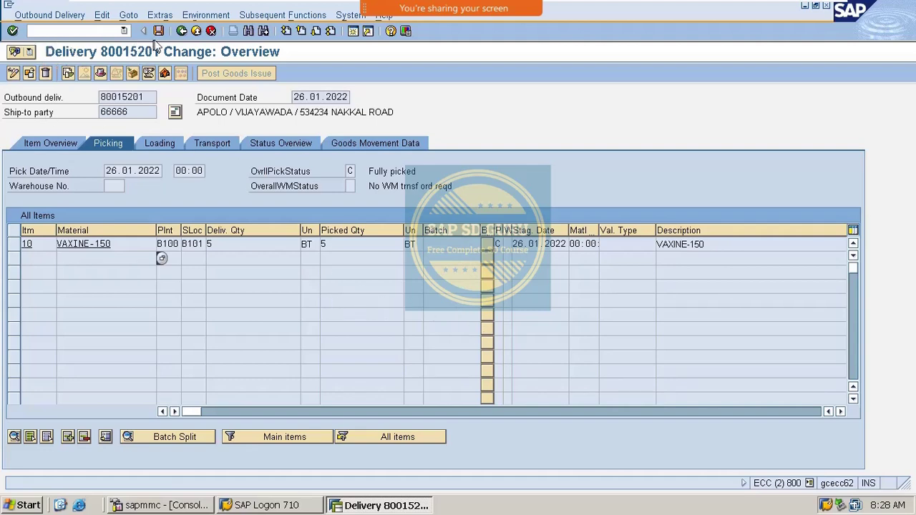
Step: Open the delivery's document flow and examine the status of the order, delivery, picking request and goods issue
{"action": "left_click", "coordinate": [66, 73]}
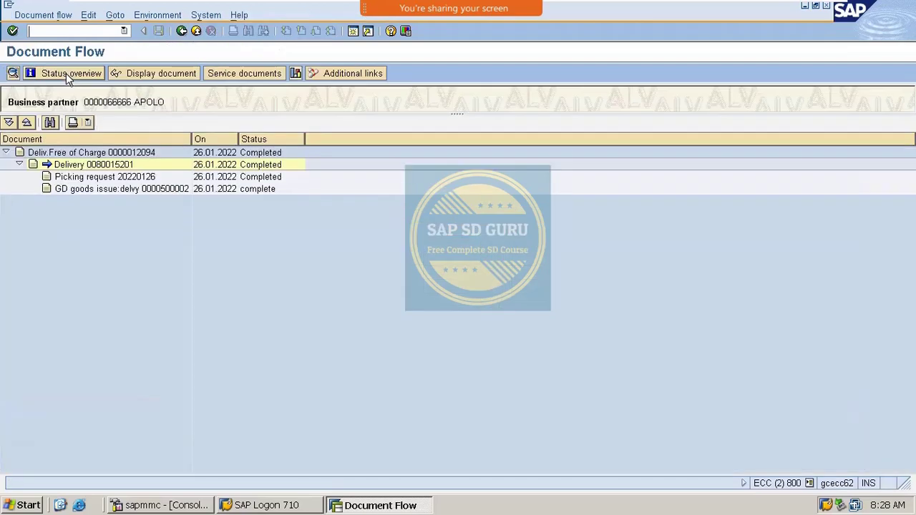
{"action": "left_click", "coordinate": [100, 155]}
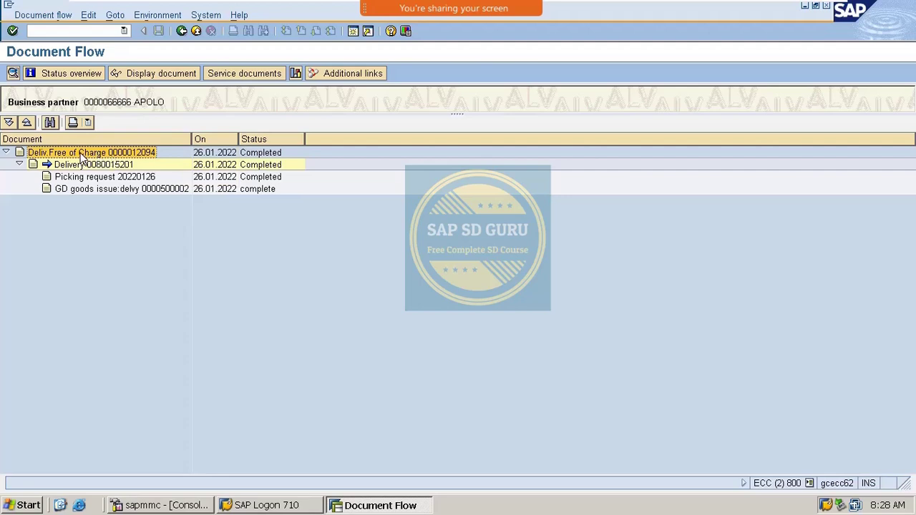
{"action": "left_click", "coordinate": [201, 155]}
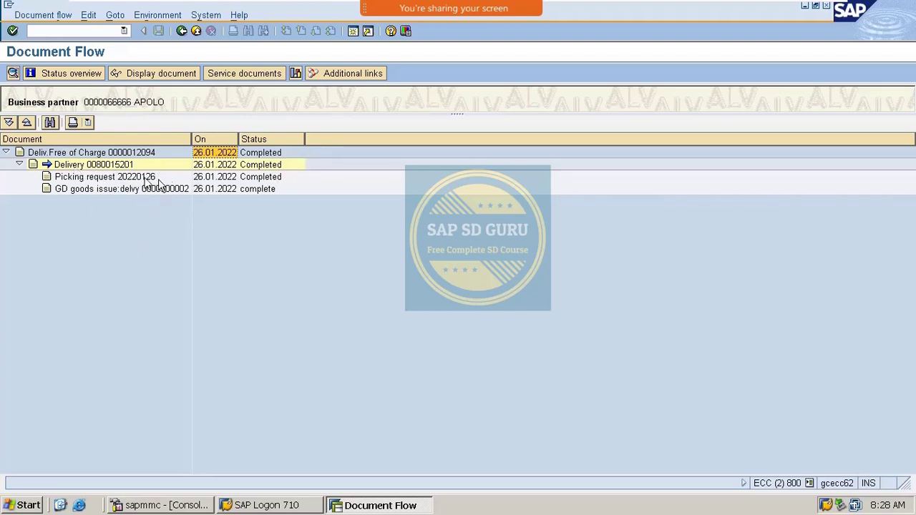
{"action": "left_click", "coordinate": [120, 182]}
{"action": "left_click", "coordinate": [115, 190]}
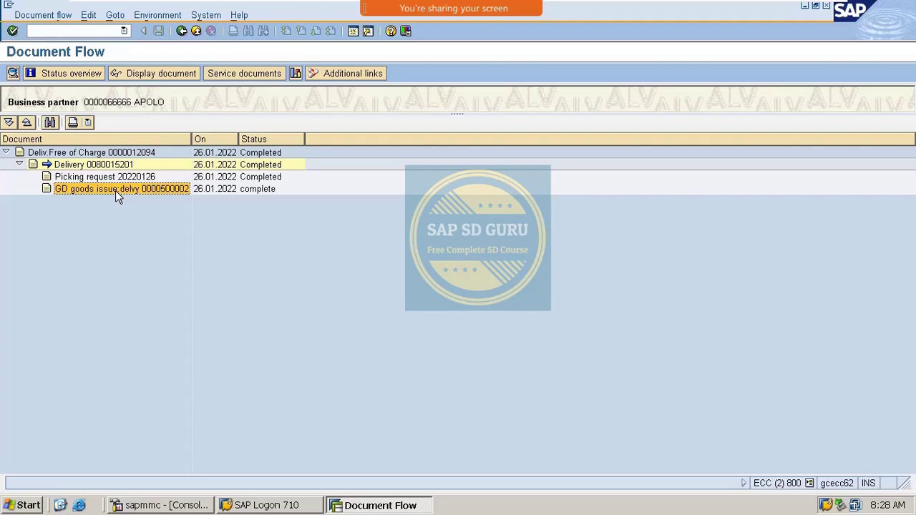
{"action": "left_click", "coordinate": [135, 253]}
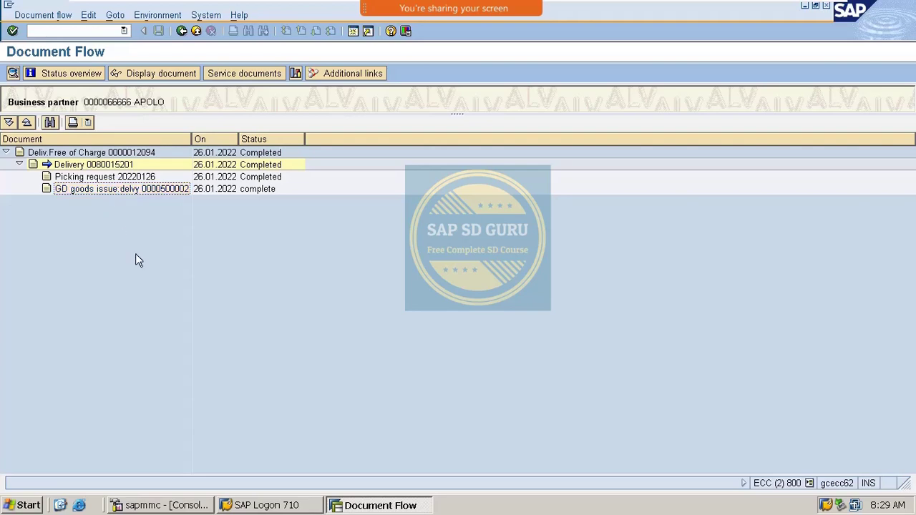
{"action": "left_click", "coordinate": [112, 155]}
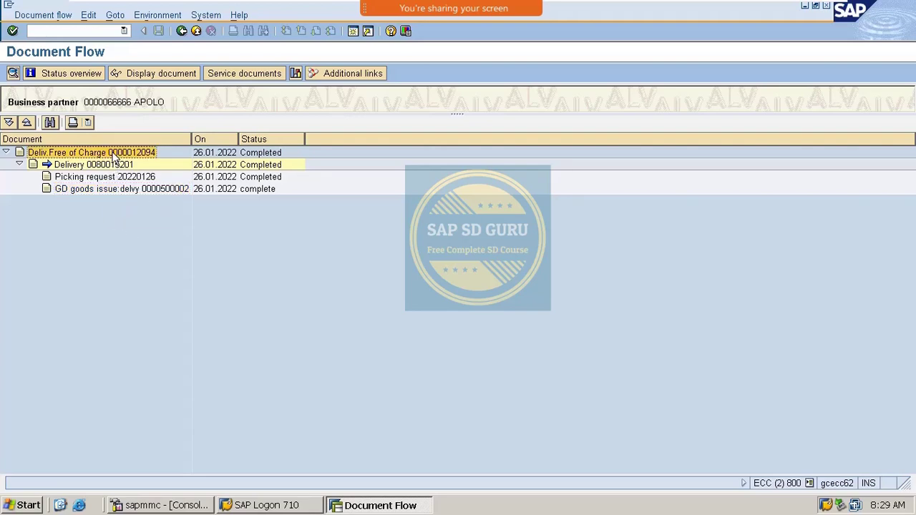
{"action": "left_click", "coordinate": [98, 30]}
{"action": "type", "text": "/n"}
{"action": "key", "text": "BackSpace"}
{"action": "left_click", "coordinate": [171, 165]}
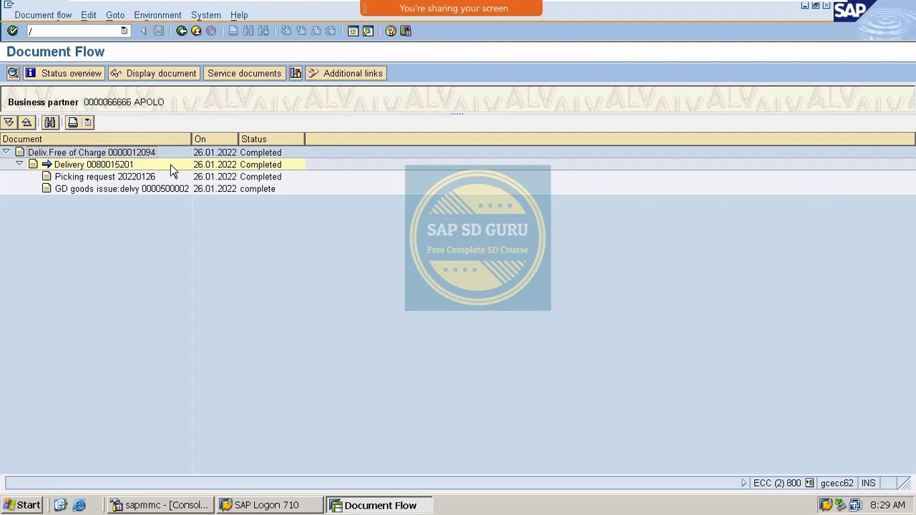
Step: Display the delivery from the document flow and try to create its billing document with /nvf01
{"action": "left_click", "coordinate": [132, 166]}
{"action": "left_click", "coordinate": [198, 74]}
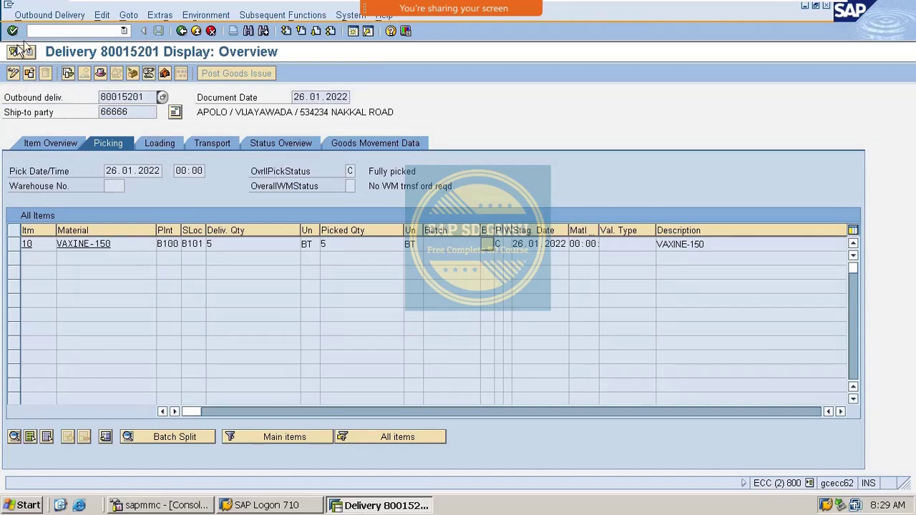
{"action": "left_click", "coordinate": [48, 32]}
{"action": "type", "text": "/nvf0"}
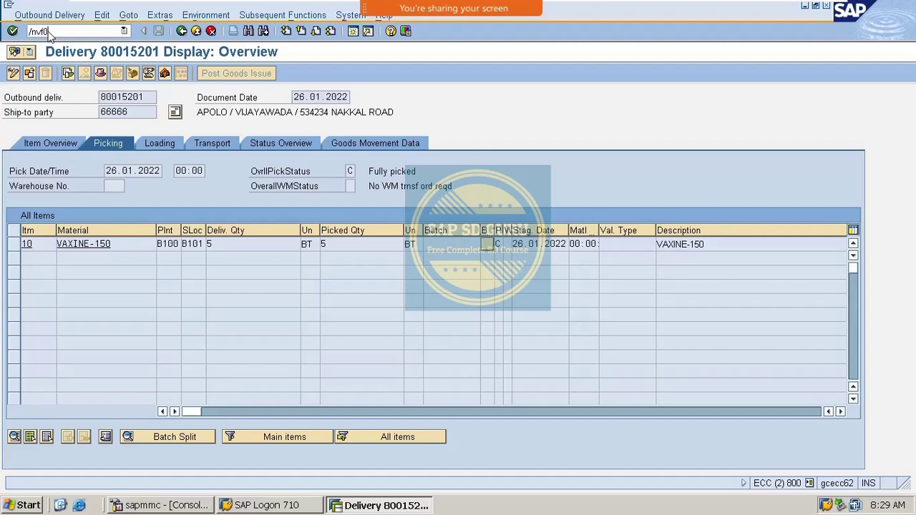
{"action": "type", "text": "1"}
{"action": "key", "text": "Return"}
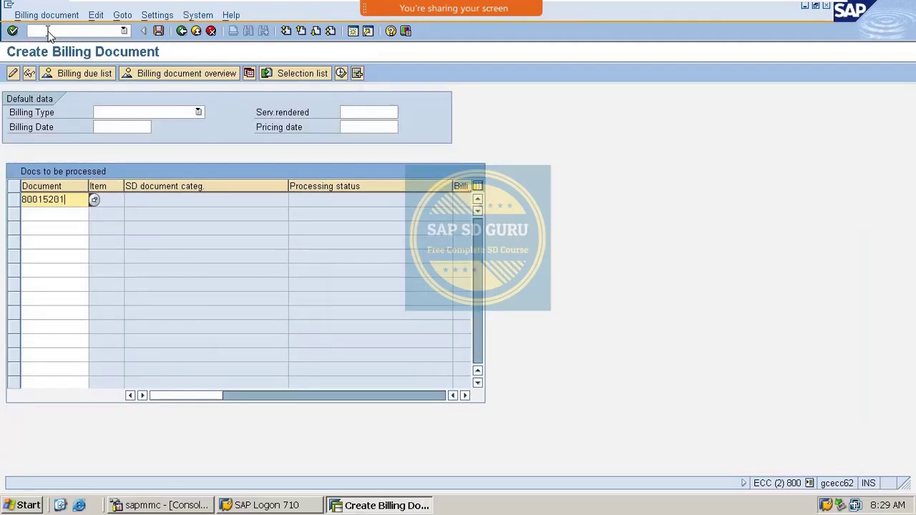
{"action": "key", "text": "ctrl+s"}
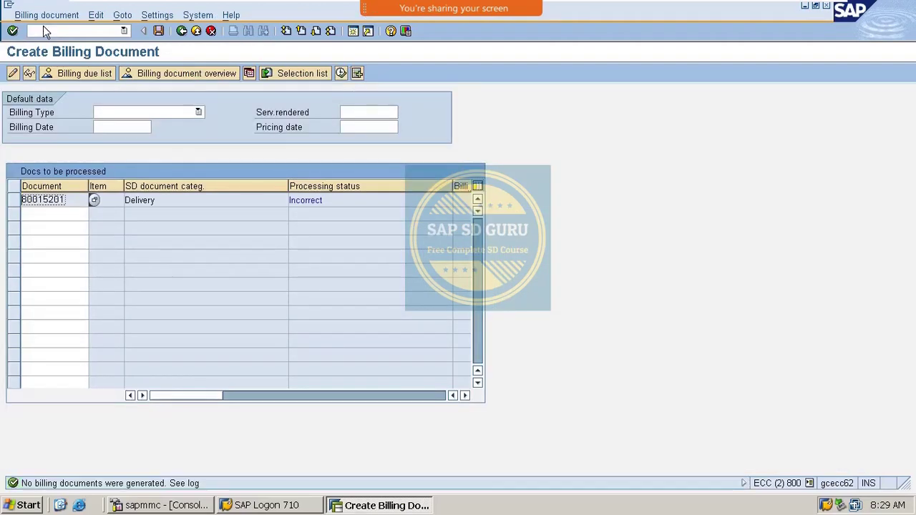
Step: Open the billing log for the delivery and expand its error entry down to the technical data details
{"action": "double_click", "coordinate": [72, 201]}
{"action": "left_click", "coordinate": [96, 15]}
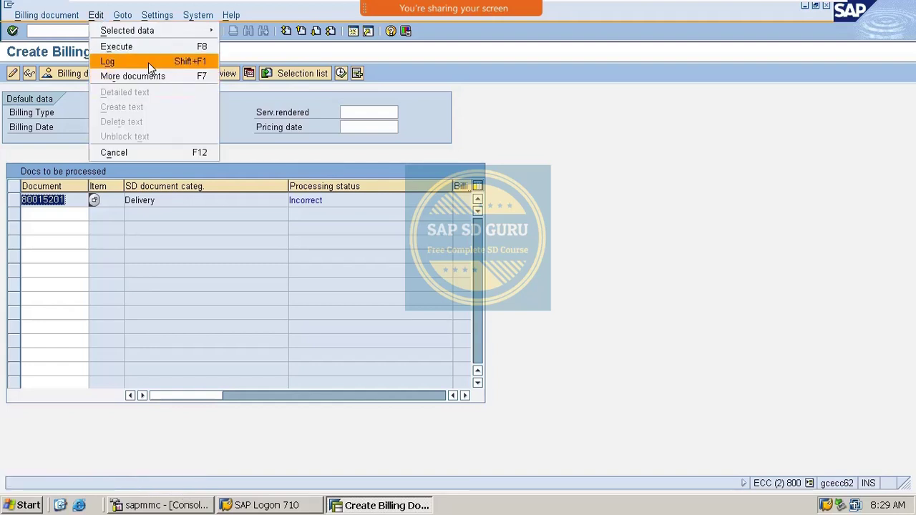
{"action": "left_click", "coordinate": [148, 63]}
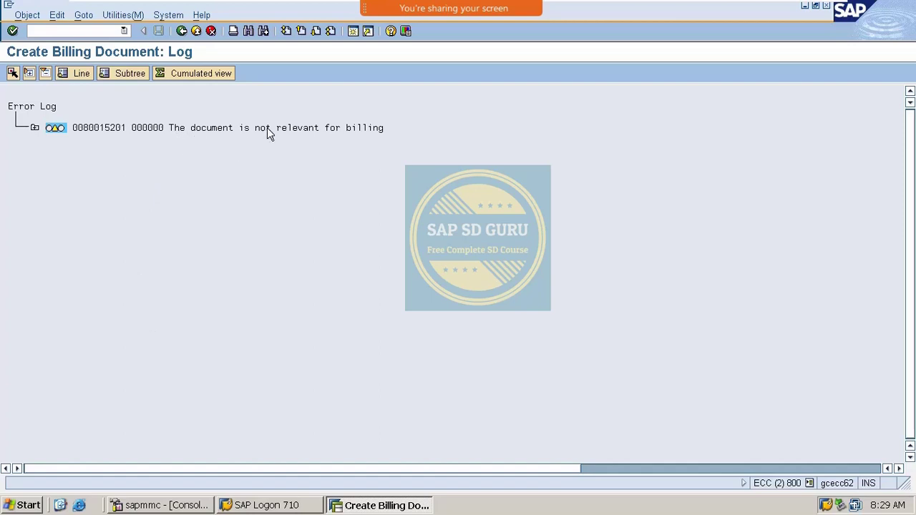
{"action": "left_click", "coordinate": [35, 128]}
{"action": "left_click", "coordinate": [56, 149]}
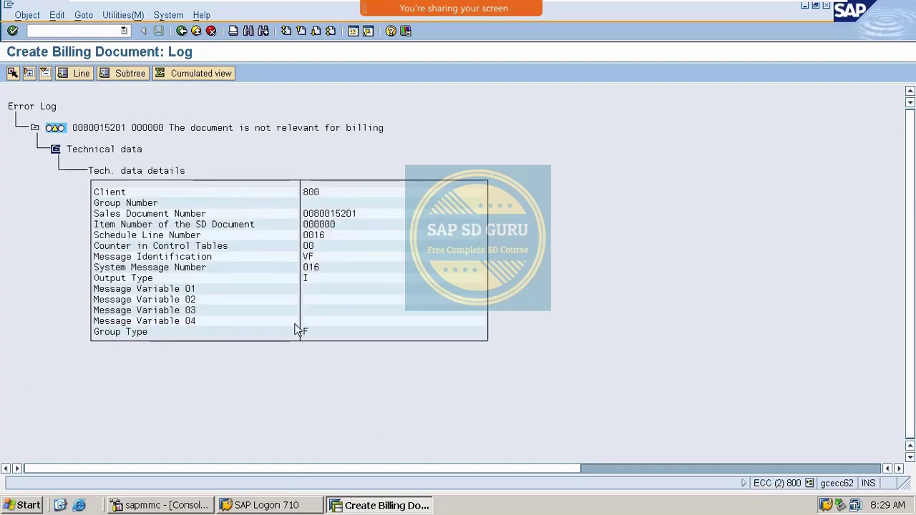
Step: Leave the billing log and billing document creation, and reopen the billing creation transaction with vf01
{"action": "left_click", "coordinate": [181, 31]}
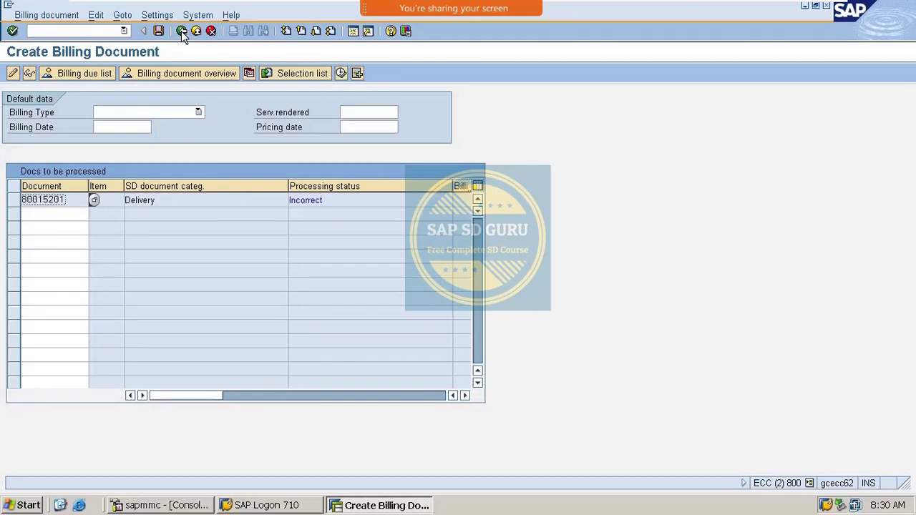
{"action": "left_click", "coordinate": [181, 31]}
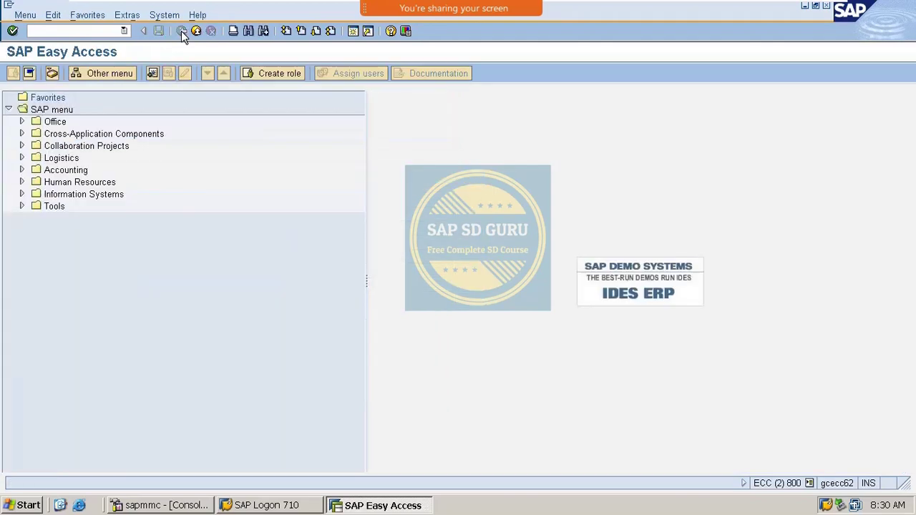
{"action": "type", "text": "vf01"}
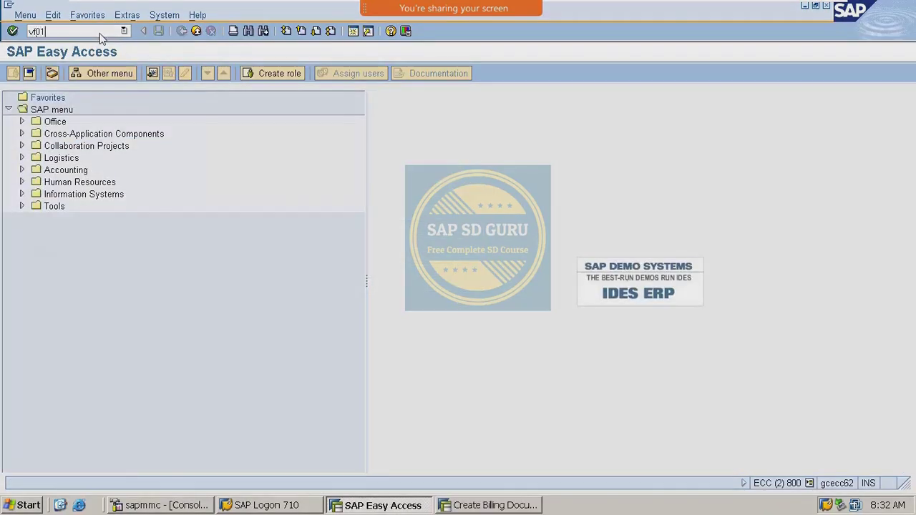
{"action": "key", "text": "Return"}
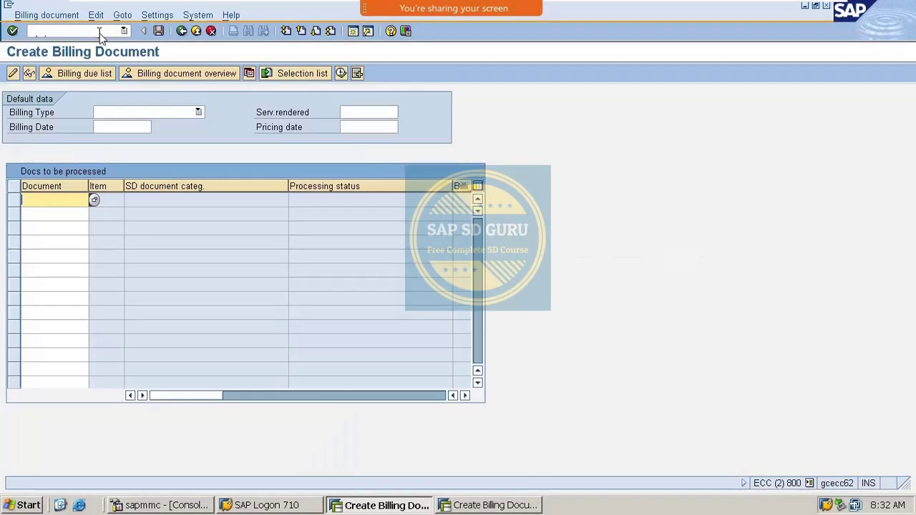
Step: Open the free-of-charge delivery order in change mode with /nva02, acknowledge the subsequent documents notice and open its document flow
{"action": "left_click", "coordinate": [99, 33]}
{"action": "type", "text": "/nva"}
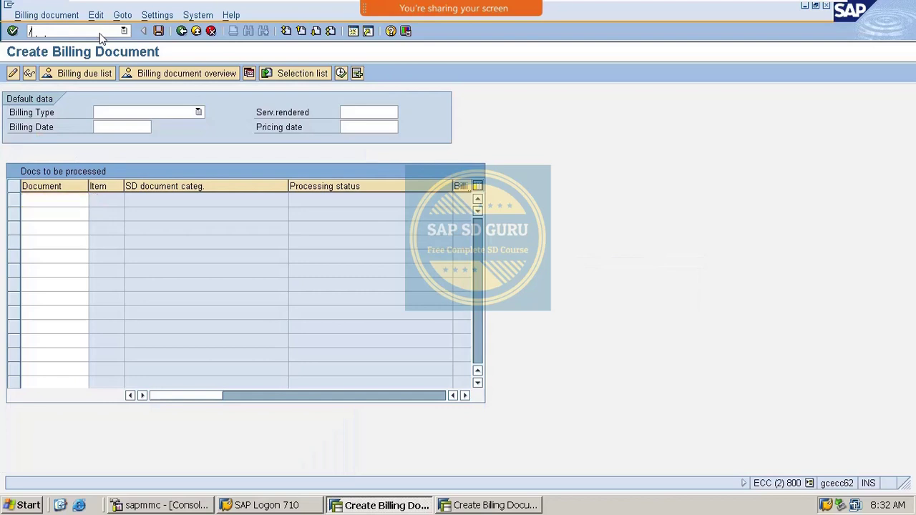
{"action": "type", "text": "02"}
{"action": "key", "text": "Return"}
{"action": "key", "text": "Return"}
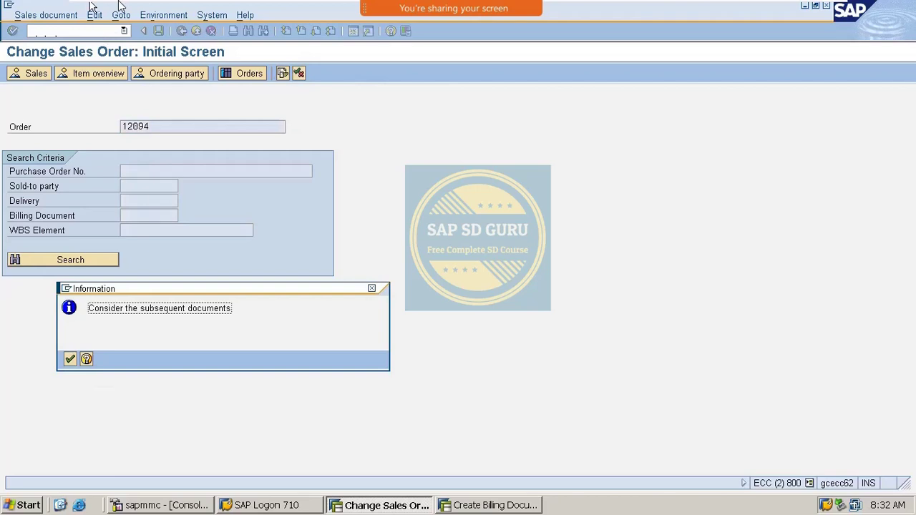
{"action": "mouse_move", "coordinate": [118, 6]}
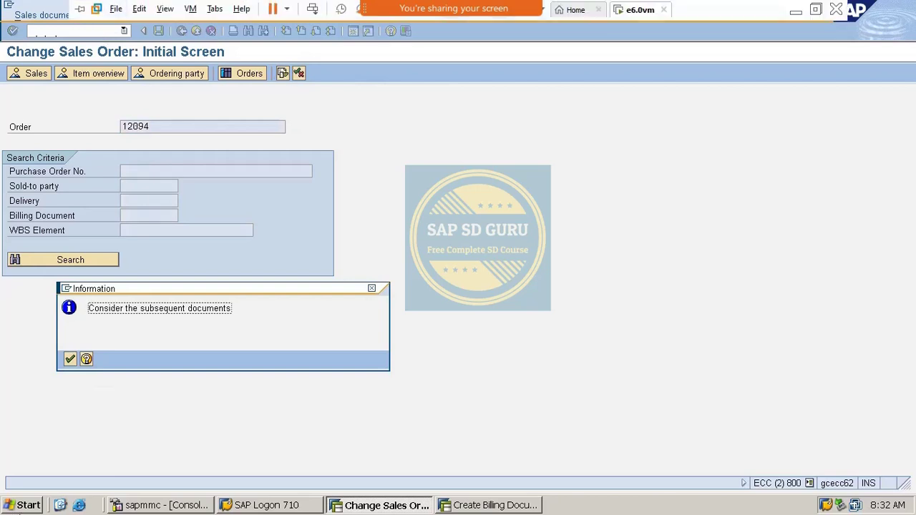
{"action": "right_click", "coordinate": [61, 504]}
{"action": "left_click", "coordinate": [431, 260]}
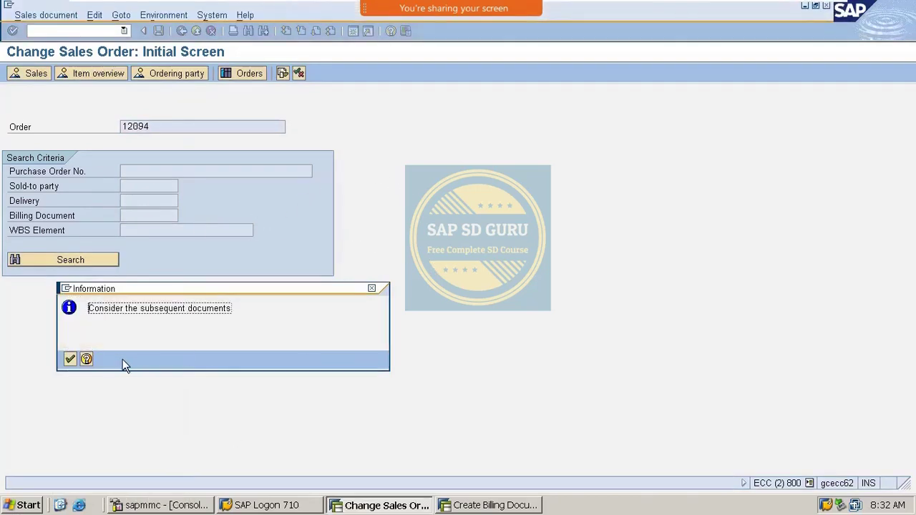
{"action": "left_click", "coordinate": [69, 358]}
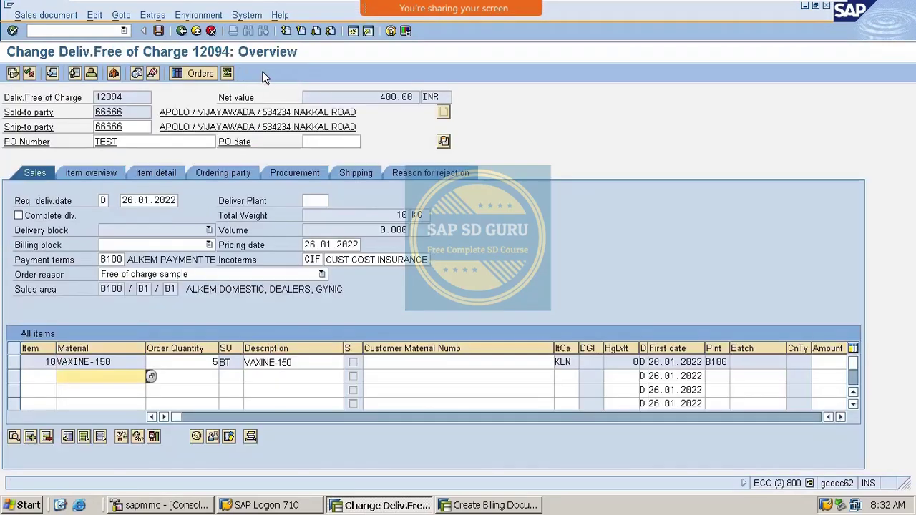
{"action": "left_click", "coordinate": [12, 75]}
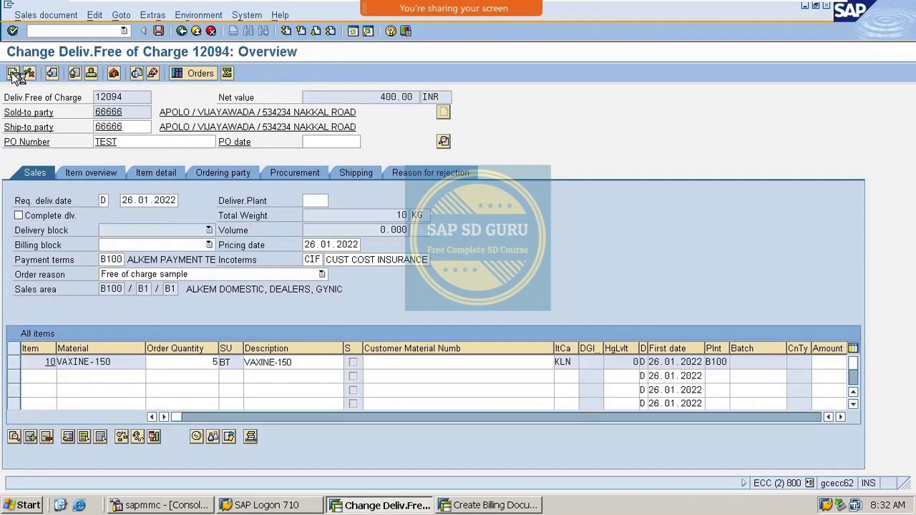